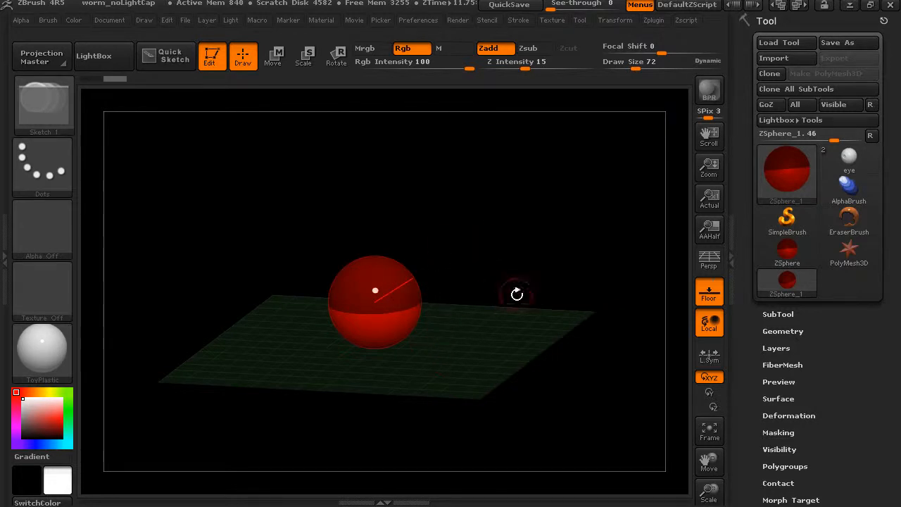
Turn on symmetry for the ZSphere model
{"action": "left_click_drag", "start_coordinate": [513, 297], "coordinate": [533, 267], "text": "shift"}
{"action": "mouse_move", "coordinate": [535, 301]}
{"action": "left_mouse_down"}
{"action": "mouse_move", "coordinate": [458, 293]}
{"action": "mouse_move", "coordinate": [463, 286]}
{"action": "mouse_move", "coordinate": [523, 314]}
{"action": "mouse_move", "coordinate": [525, 288]}
{"action": "mouse_move", "coordinate": [489, 284]}
{"action": "mouse_move", "coordinate": [513, 306]}
{"action": "left_mouse_up"}
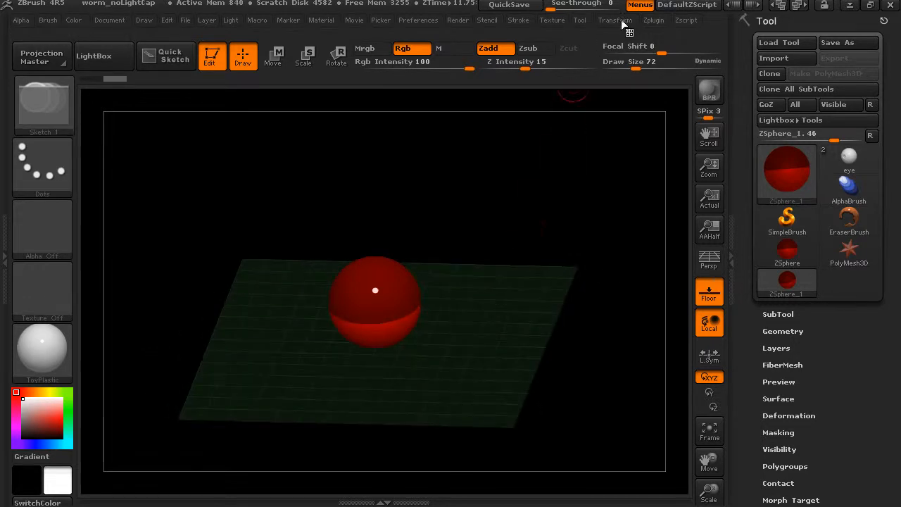
{"action": "left_click", "coordinate": [624, 25]}
{"action": "left_click", "coordinate": [667, 366]}
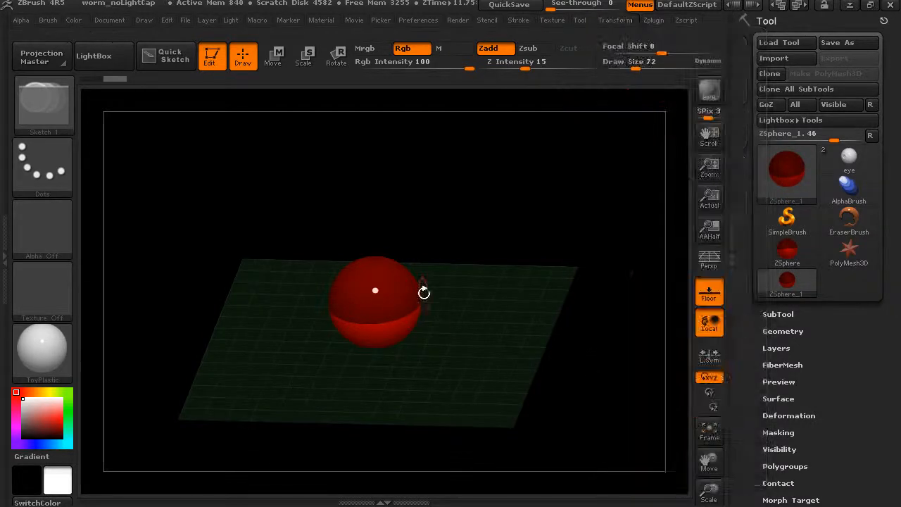
Add a child ZSphere on the centerline at the top of the root ZSphere
{"action": "left_click_drag", "start_coordinate": [501, 308], "coordinate": [398, 303]}
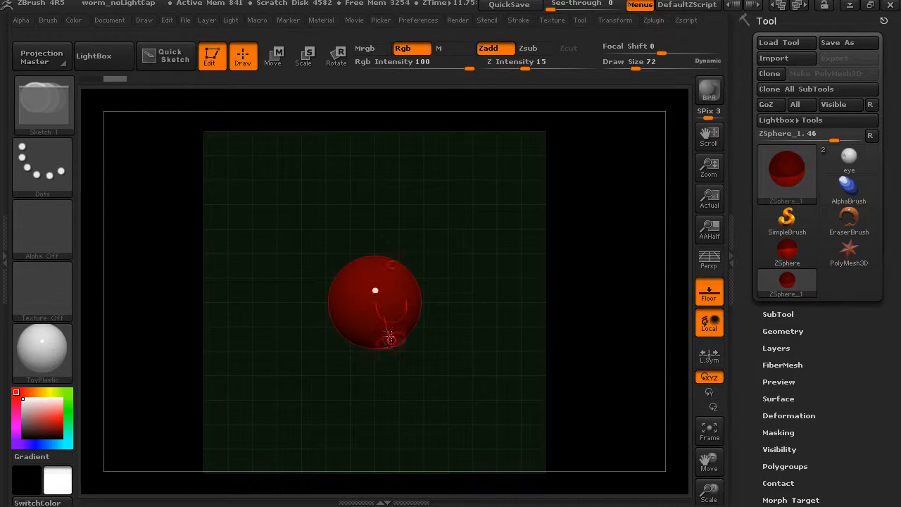
{"action": "left_click_drag", "start_coordinate": [416, 401], "coordinate": [393, 297]}
{"action": "left_click_drag", "start_coordinate": [512, 259], "coordinate": [499, 216]}
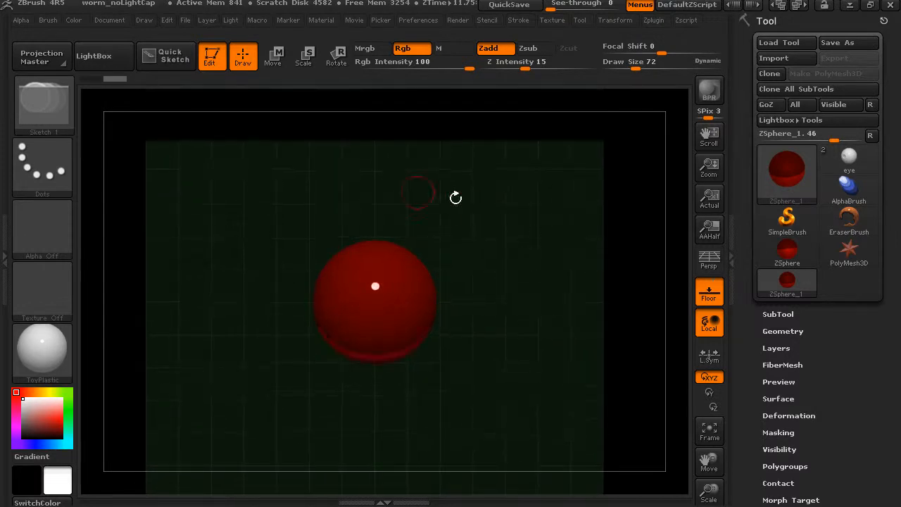
{"action": "left_click_drag", "start_coordinate": [569, 327], "coordinate": [507, 323]}
{"action": "left_click_drag", "start_coordinate": [374, 289], "coordinate": [420, 296]}
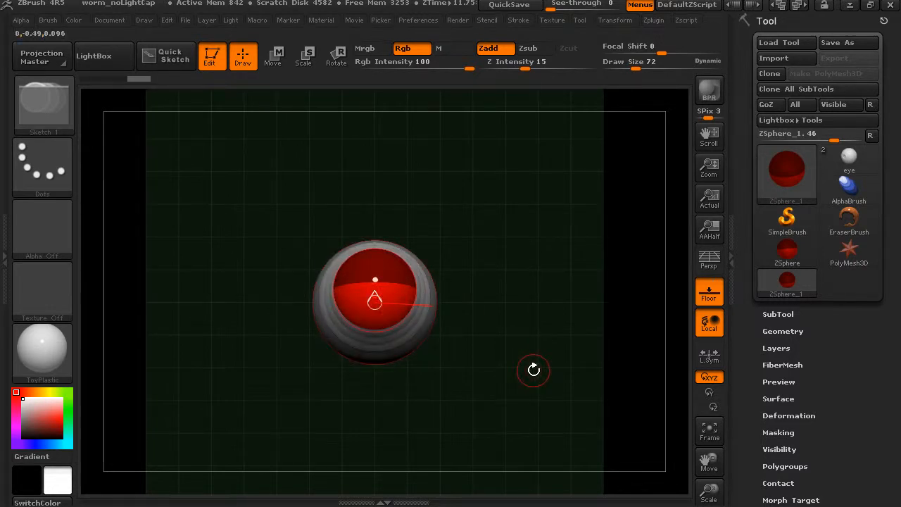
Move the new ZSphere up out of the root and tilt it slightly off vertical to form the worm's upright torso
{"action": "left_click", "coordinate": [273, 56]}
{"action": "left_click_drag", "start_coordinate": [558, 344], "coordinate": [551, 226]}
{"action": "left_click_drag", "start_coordinate": [398, 214], "coordinate": [398, 176]}
{"action": "left_click_drag", "start_coordinate": [457, 225], "coordinate": [457, 254]}
{"action": "left_click_drag", "start_coordinate": [392, 185], "coordinate": [371, 184]}
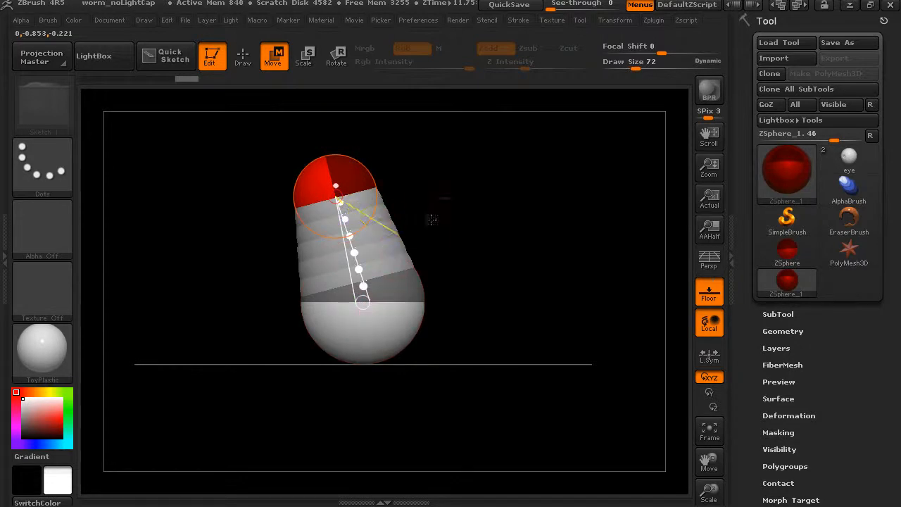
{"action": "left_click_drag", "start_coordinate": [463, 225], "coordinate": [422, 180], "text": "alt"}
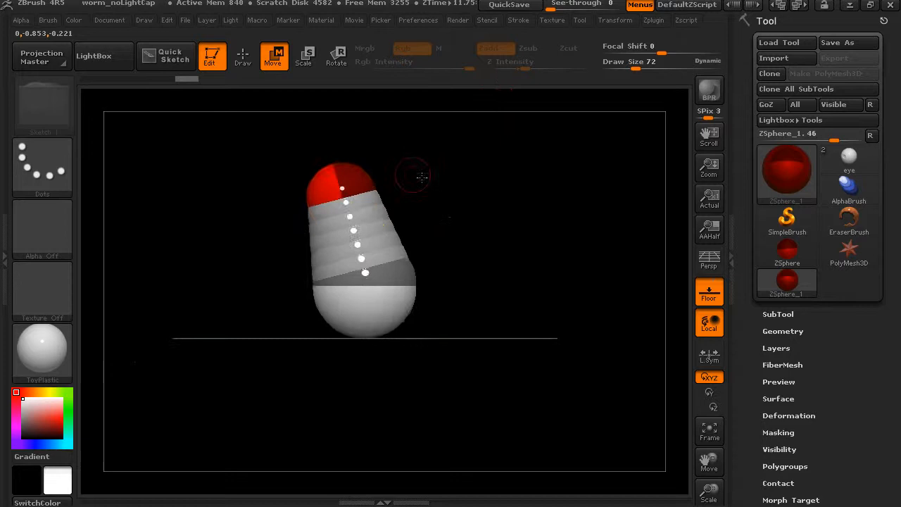
Add a centered ZSphere low on the root's back side and pull it outward along the floor to start the tail
{"action": "left_click", "coordinate": [242, 59]}
{"action": "left_click_drag", "start_coordinate": [521, 251], "coordinate": [466, 243]}
{"action": "left_click_drag", "start_coordinate": [374, 307], "coordinate": [396, 310]}
{"action": "left_click_drag", "start_coordinate": [511, 255], "coordinate": [503, 224]}
{"action": "left_click", "coordinate": [275, 59]}
{"action": "mouse_move", "coordinate": [435, 320]}
{"action": "left_mouse_down"}
{"action": "mouse_move", "coordinate": [456, 324]}
{"action": "mouse_move", "coordinate": [480, 364]}
{"action": "mouse_move", "coordinate": [473, 358]}
{"action": "left_mouse_up"}
Rotate the torso chain slightly and enlarge the ZSphere at the top of the torso
{"action": "left_click", "coordinate": [307, 59]}
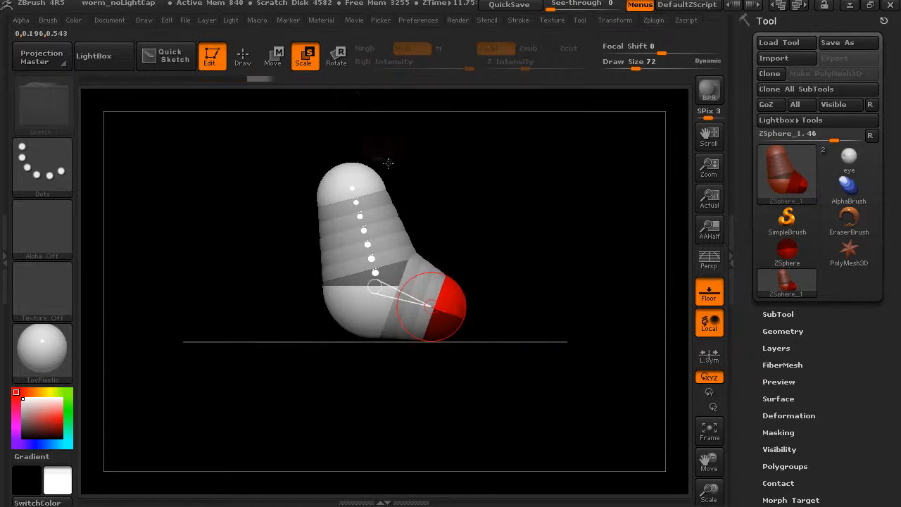
{"action": "left_click", "coordinate": [339, 63]}
{"action": "left_click_drag", "start_coordinate": [368, 231], "coordinate": [370, 229]}
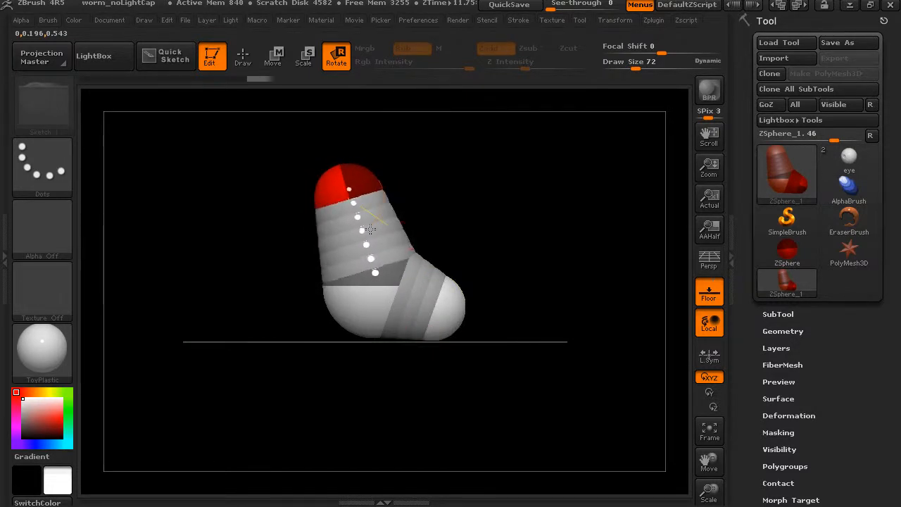
{"action": "left_click", "coordinate": [309, 62]}
{"action": "left_click_drag", "start_coordinate": [354, 186], "coordinate": [397, 207]}
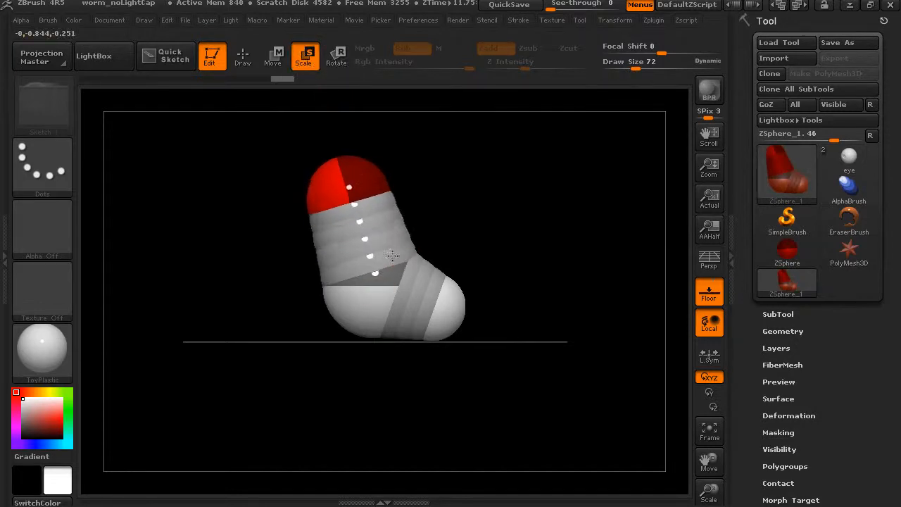
Add another centered ZSphere to the end of the tail and pull it outward to lengthen the tail along the floor
{"action": "left_click", "coordinate": [243, 58]}
{"action": "left_click_drag", "start_coordinate": [499, 247], "coordinate": [468, 258], "text": "shift"}
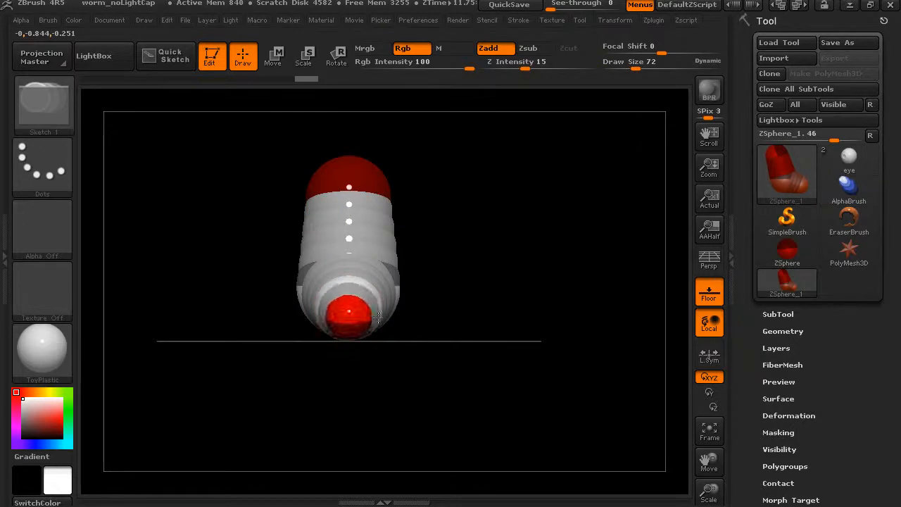
{"action": "left_click_drag", "start_coordinate": [458, 274], "coordinate": [534, 264], "text": "shift"}
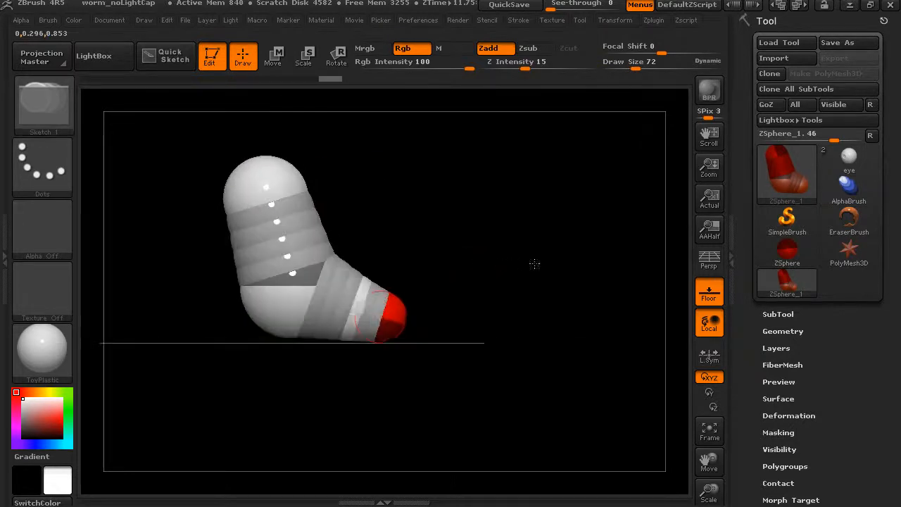
{"action": "left_click", "coordinate": [273, 60]}
{"action": "left_click_drag", "start_coordinate": [398, 320], "coordinate": [442, 321]}
{"action": "mouse_move", "coordinate": [511, 261]}
{"action": "left_mouse_down"}
{"action": "mouse_move", "coordinate": [444, 280]}
{"action": "mouse_move", "coordinate": [512, 278]}
{"action": "left_mouse_up"}
{"action": "left_click_drag", "start_coordinate": [446, 204], "coordinate": [468, 284]}
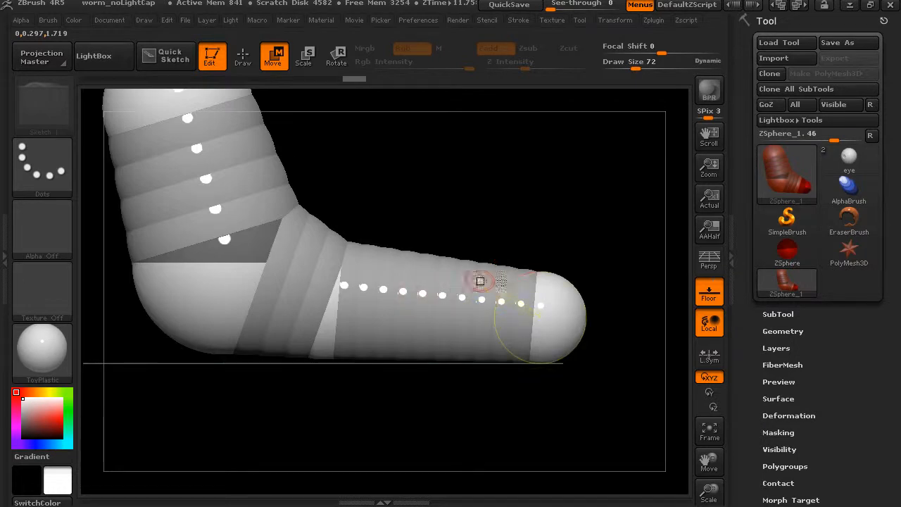
{"action": "key", "text": "q"}
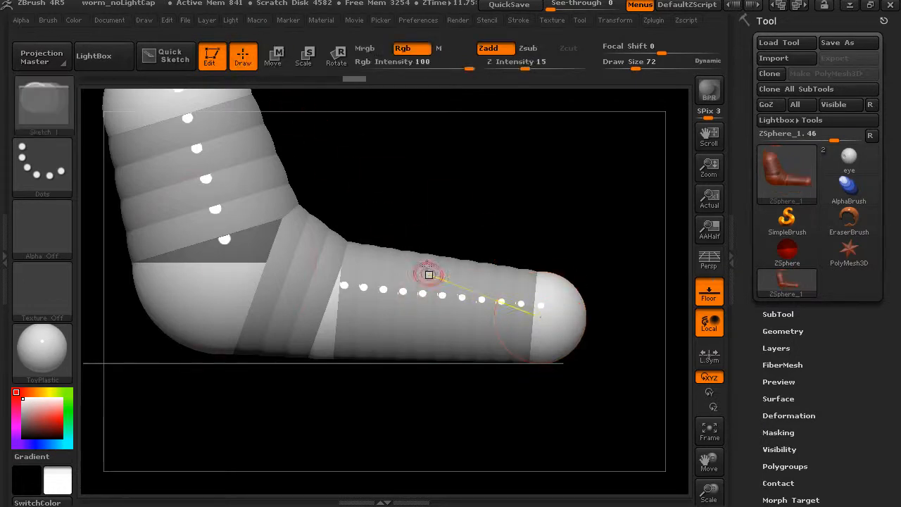
{"action": "left_click", "coordinate": [446, 315], "text": "alt"}
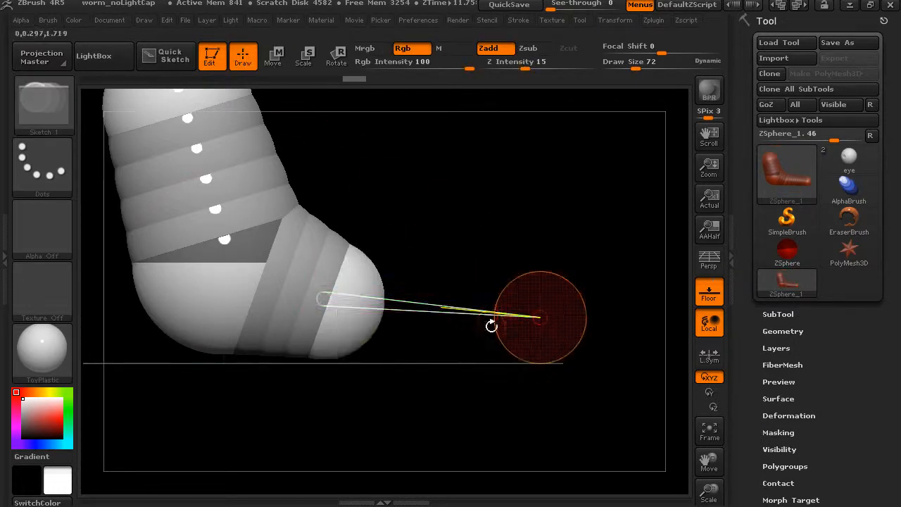
{"action": "key", "text": "ctrl+z"}
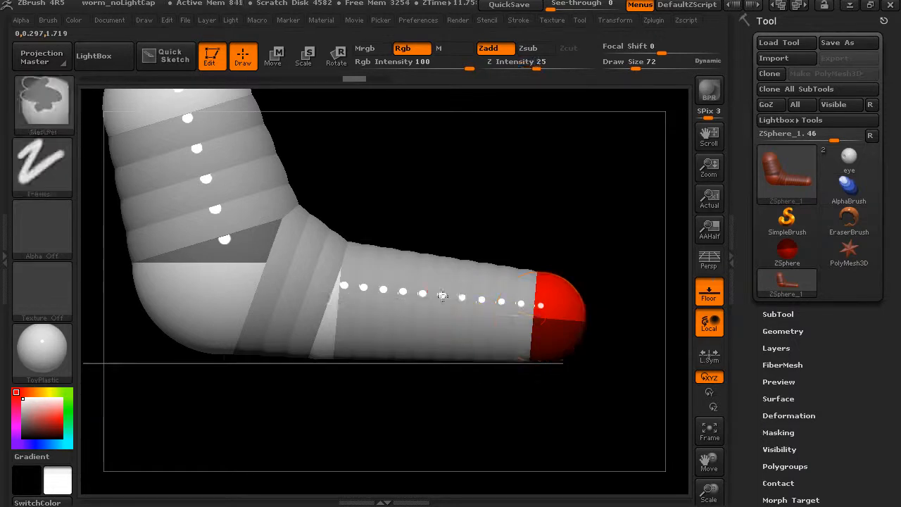
Insert a ZSphere in the middle of the tail's long end segment and raise it to arch the tail
{"action": "left_click", "coordinate": [443, 296]}
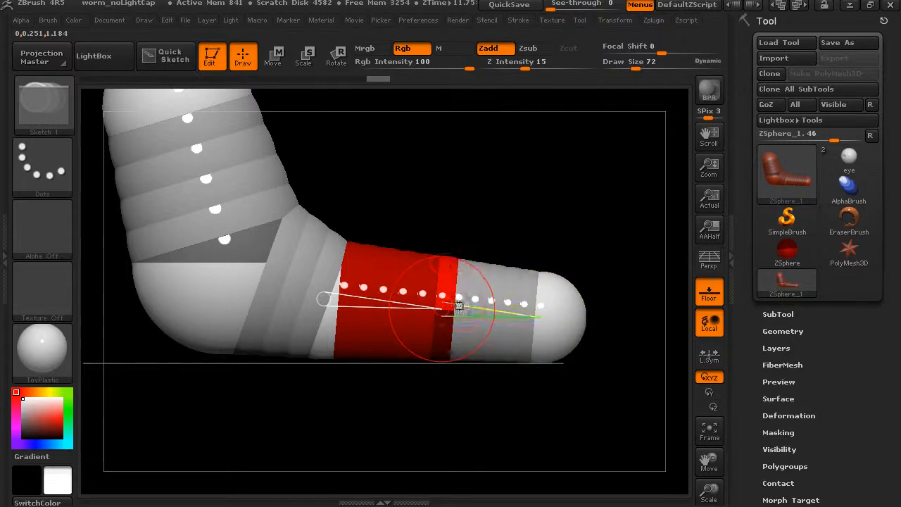
{"action": "key", "text": "w"}
{"action": "left_click_drag", "start_coordinate": [448, 288], "coordinate": [461, 256]}
{"action": "mouse_move", "coordinate": [524, 216]}
{"action": "left_mouse_down"}
{"action": "mouse_move", "coordinate": [490, 229]}
{"action": "mouse_move", "coordinate": [517, 220]}
{"action": "left_mouse_up"}
Shrink the middle and tip ZSpheres of the tail to taper it, and lower the tip to the floor
{"action": "left_click", "coordinate": [307, 57]}
{"action": "left_click_drag", "start_coordinate": [460, 234], "coordinate": [467, 219]}
{"action": "left_click_drag", "start_coordinate": [561, 325], "coordinate": [543, 209]}
{"action": "left_click", "coordinate": [273, 57]}
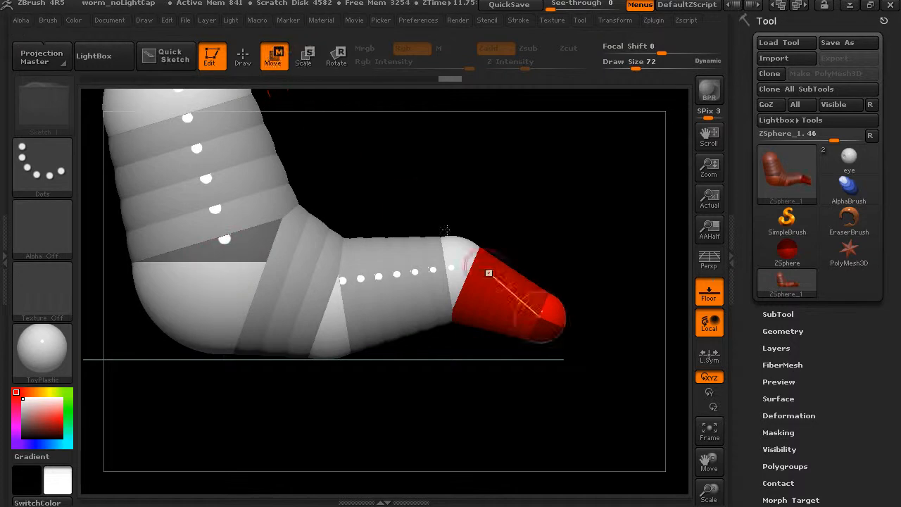
{"action": "left_click_drag", "start_coordinate": [561, 322], "coordinate": [549, 331]}
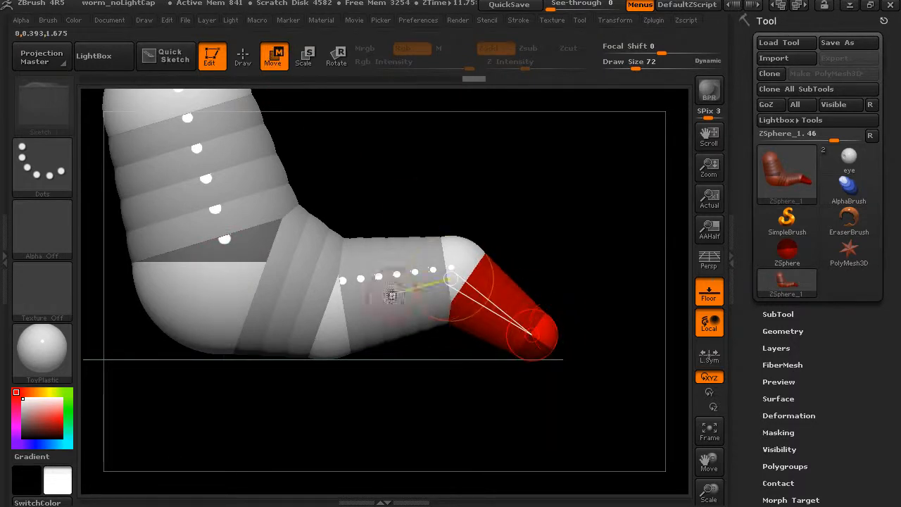
Add a small ZSphere on the tail tip and pull it outward and up to form an upturned tail end
{"action": "left_click", "coordinate": [242, 62]}
{"action": "left_click_drag", "start_coordinate": [591, 268], "coordinate": [539, 300]}
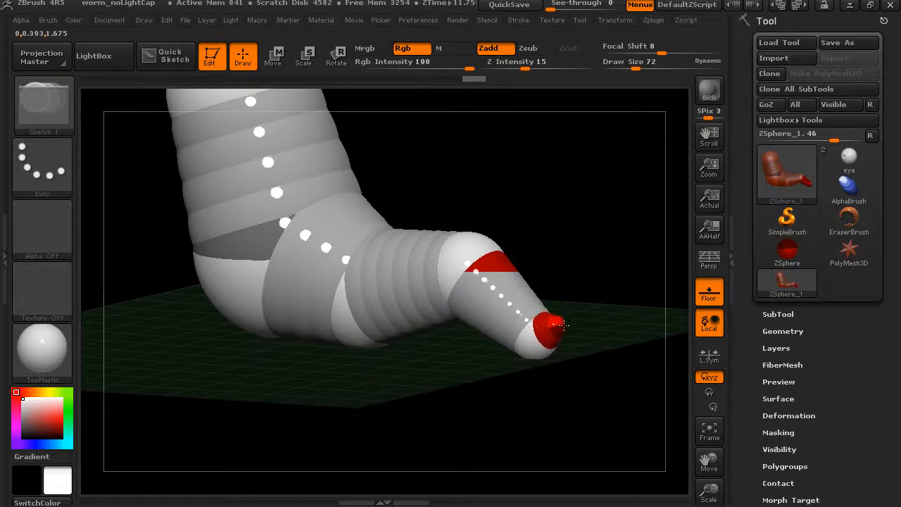
{"action": "left_click", "coordinate": [274, 62]}
{"action": "left_click_drag", "start_coordinate": [579, 246], "coordinate": [604, 252], "text": "shift"}
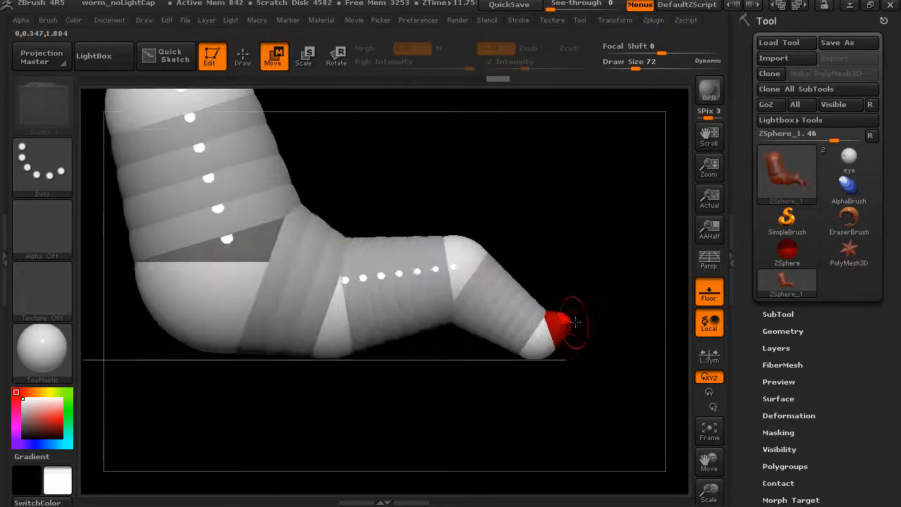
{"action": "left_click_drag", "start_coordinate": [573, 317], "coordinate": [598, 288]}
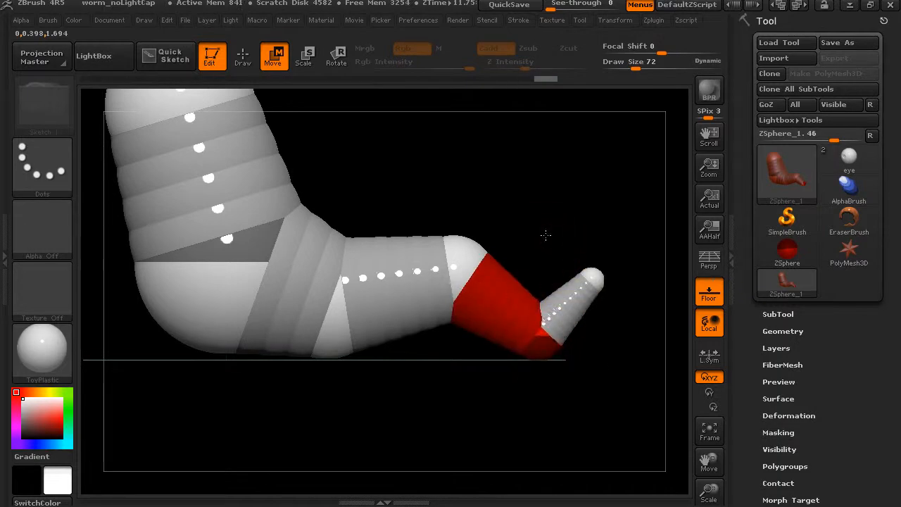
Fine-tune the positions of the ZSpheres at the base and middle of the tail
{"action": "left_click_drag", "start_coordinate": [543, 237], "coordinate": [557, 240]}
{"action": "left_click_drag", "start_coordinate": [345, 350], "coordinate": [347, 348]}
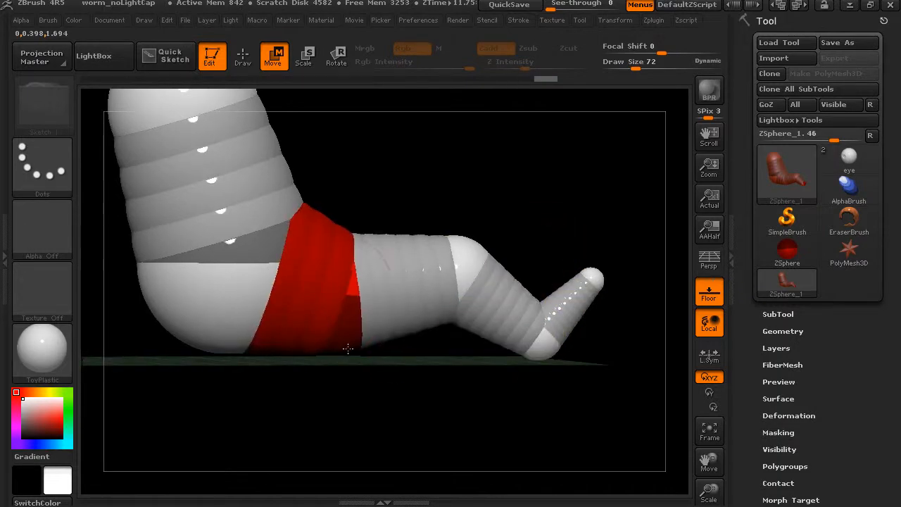
{"action": "left_click_drag", "start_coordinate": [486, 205], "coordinate": [496, 209], "text": "shift"}
{"action": "left_click_drag", "start_coordinate": [474, 248], "coordinate": [464, 240]}
{"action": "mouse_move", "coordinate": [484, 204]}
{"action": "left_mouse_down", "text": "alt"}
{"action": "mouse_move", "coordinate": [574, 221]}
{"action": "mouse_move", "coordinate": [508, 241]}
{"action": "mouse_move", "coordinate": [517, 219]}
{"action": "mouse_move", "coordinate": [461, 207]}
{"action": "left_mouse_up", "text": "alt"}
Add a centered ZSphere on the front of the torso's top ZSphere for the head
{"action": "left_click", "coordinate": [246, 58]}
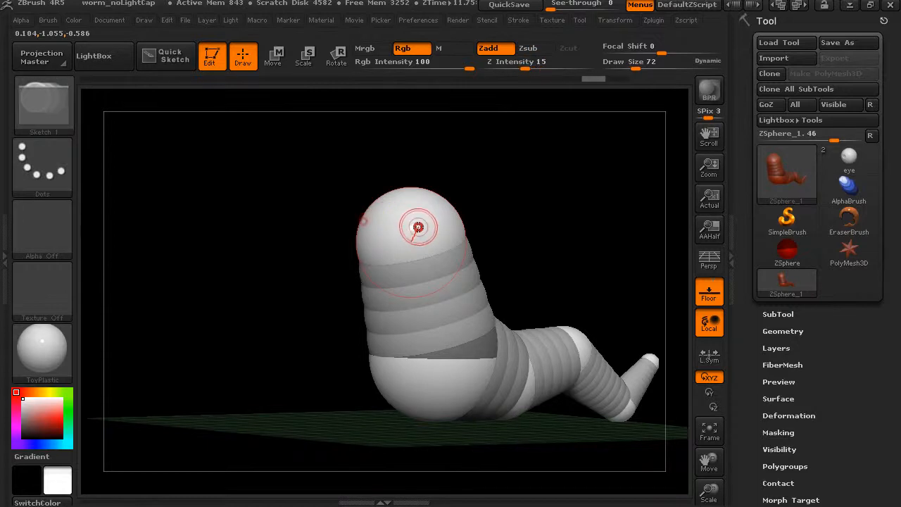
{"action": "mouse_move", "coordinate": [493, 208]}
{"action": "left_mouse_down"}
{"action": "mouse_move", "coordinate": [535, 189]}
{"action": "mouse_move", "coordinate": [559, 195]}
{"action": "mouse_move", "coordinate": [506, 203]}
{"action": "mouse_move", "coordinate": [490, 195]}
{"action": "mouse_move", "coordinate": [379, 221]}
{"action": "left_mouse_up"}
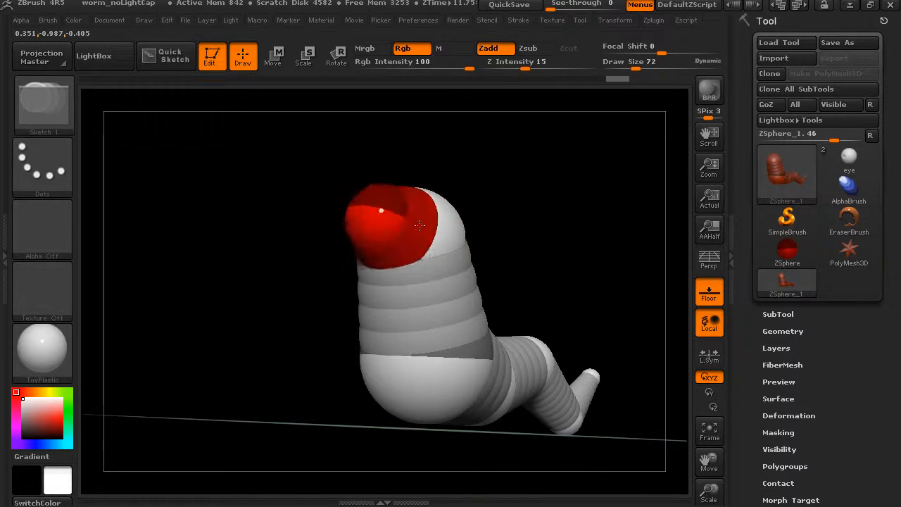
{"action": "left_click", "coordinate": [283, 62]}
{"action": "left_click_drag", "start_coordinate": [526, 203], "coordinate": [450, 208]}
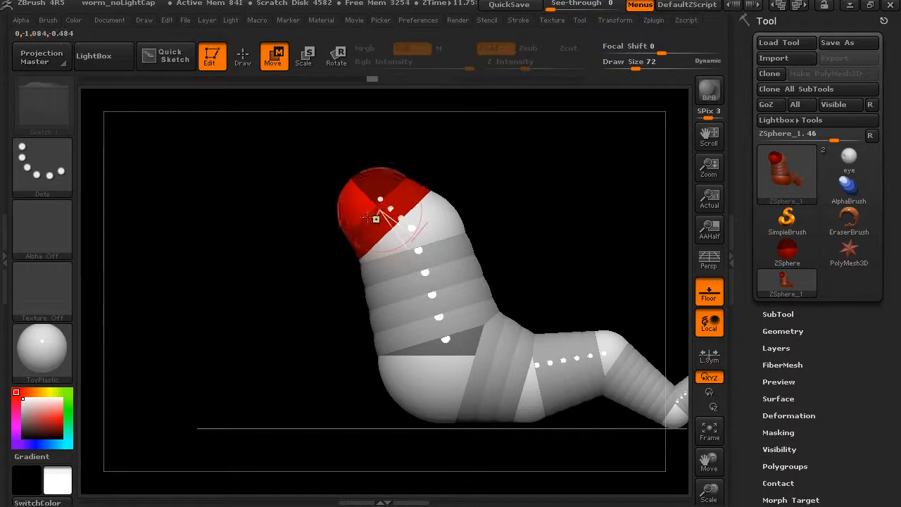
Pull the head ZSphere forward from the torso and adjust the neck so the head sits level with it
{"action": "left_click", "coordinate": [305, 61]}
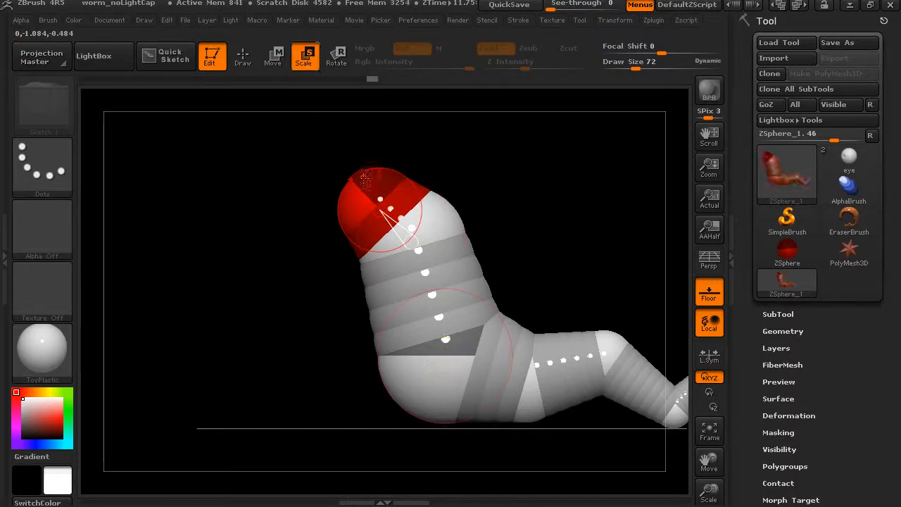
{"action": "left_click", "coordinate": [273, 59]}
{"action": "left_click_drag", "start_coordinate": [356, 196], "coordinate": [344, 209]}
{"action": "mouse_move", "coordinate": [430, 221]}
{"action": "left_mouse_down"}
{"action": "mouse_move", "coordinate": [423, 203]}
{"action": "mouse_move", "coordinate": [428, 214]}
{"action": "left_mouse_up"}
{"action": "left_click_drag", "start_coordinate": [352, 227], "coordinate": [344, 228]}
{"action": "left_click_drag", "start_coordinate": [560, 247], "coordinate": [490, 298]}
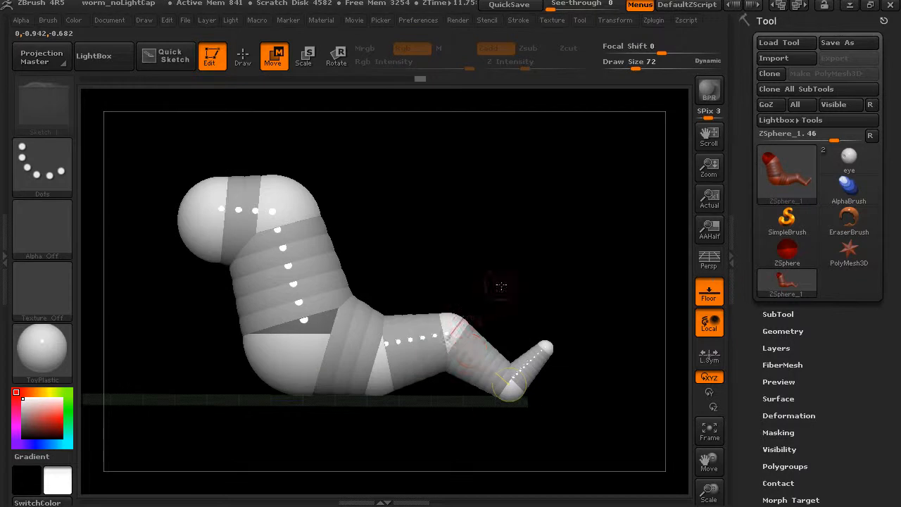
Preview the worm's adaptive skin, examine the mesh from several sides, and return to the ZSphere view
{"action": "key", "text": "a"}
{"action": "key", "text": "q"}
{"action": "mouse_move", "coordinate": [479, 257]}
{"action": "left_mouse_down"}
{"action": "mouse_move", "coordinate": [501, 252]}
{"action": "mouse_move", "coordinate": [506, 231]}
{"action": "mouse_move", "coordinate": [532, 246]}
{"action": "left_mouse_up"}
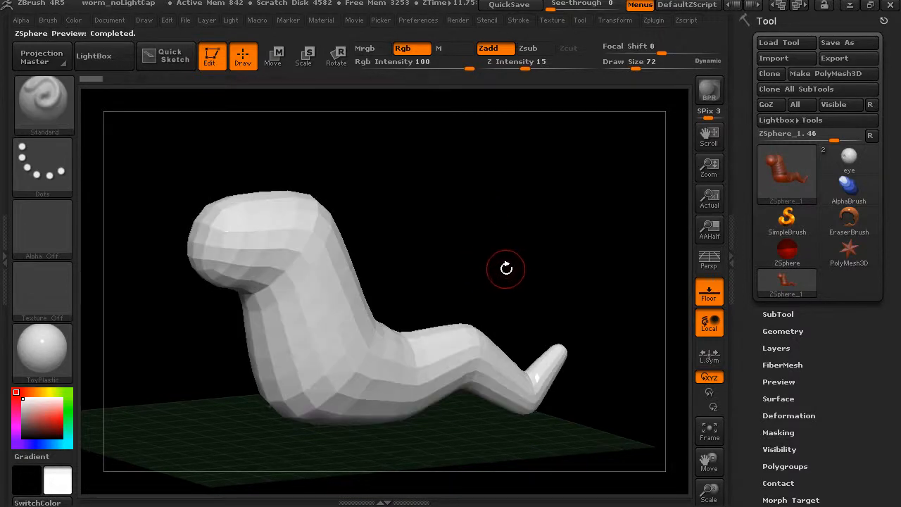
{"action": "mouse_move", "coordinate": [505, 272]}
{"action": "left_mouse_down"}
{"action": "mouse_move", "coordinate": [546, 264]}
{"action": "mouse_move", "coordinate": [487, 267]}
{"action": "mouse_move", "coordinate": [519, 275]}
{"action": "mouse_move", "coordinate": [467, 265]}
{"action": "mouse_move", "coordinate": [482, 256]}
{"action": "mouse_move", "coordinate": [314, 263]}
{"action": "left_mouse_up"}
{"action": "left_click_drag", "start_coordinate": [473, 261], "coordinate": [408, 253]}
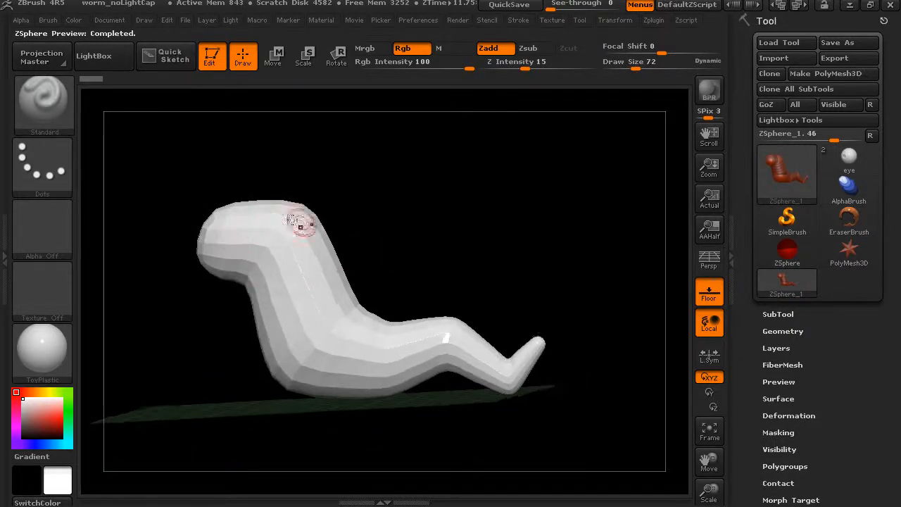
{"action": "mouse_move", "coordinate": [527, 247]}
{"action": "left_mouse_down"}
{"action": "mouse_move", "coordinate": [570, 247]}
{"action": "mouse_move", "coordinate": [512, 245]}
{"action": "mouse_move", "coordinate": [530, 255]}
{"action": "left_mouse_up"}
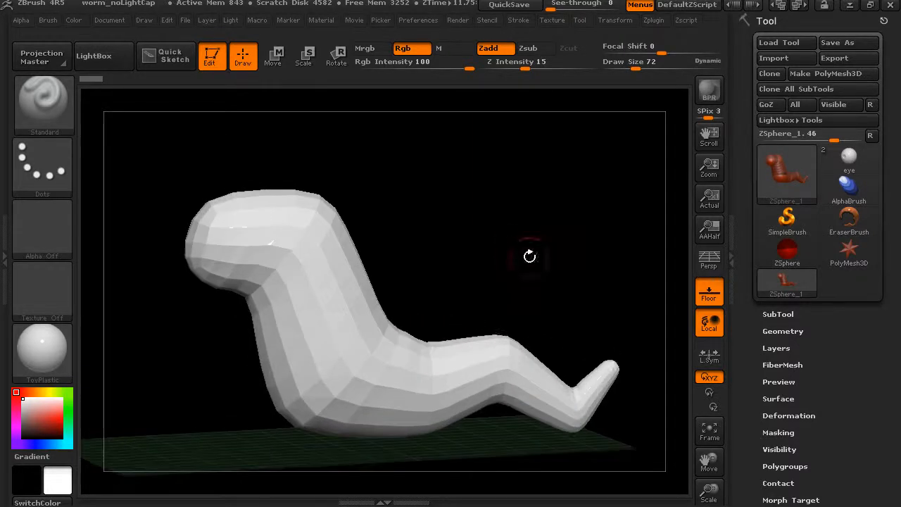
{"action": "key", "text": "a"}
Set the adaptive skin density to 3 and leave the skin preview off
{"action": "left_click_drag", "start_coordinate": [744, 340], "coordinate": [749, 247]}
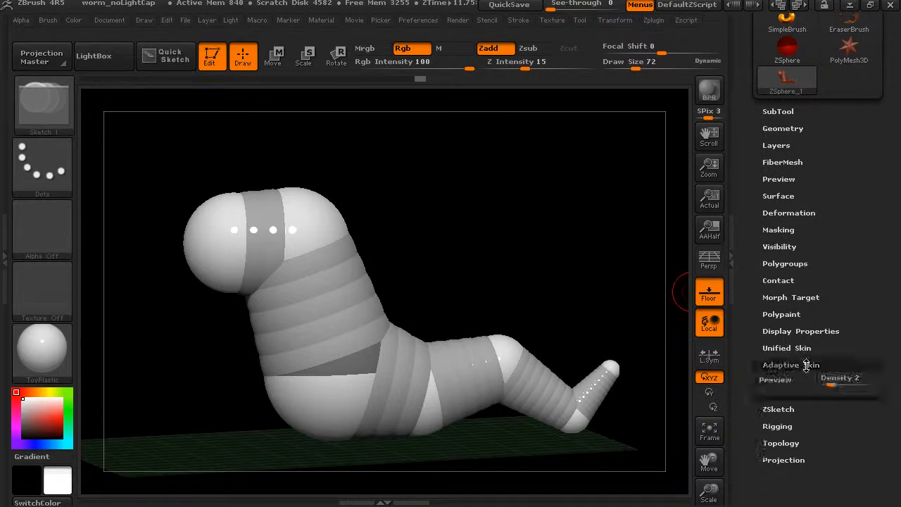
{"action": "left_click", "coordinate": [805, 365]}
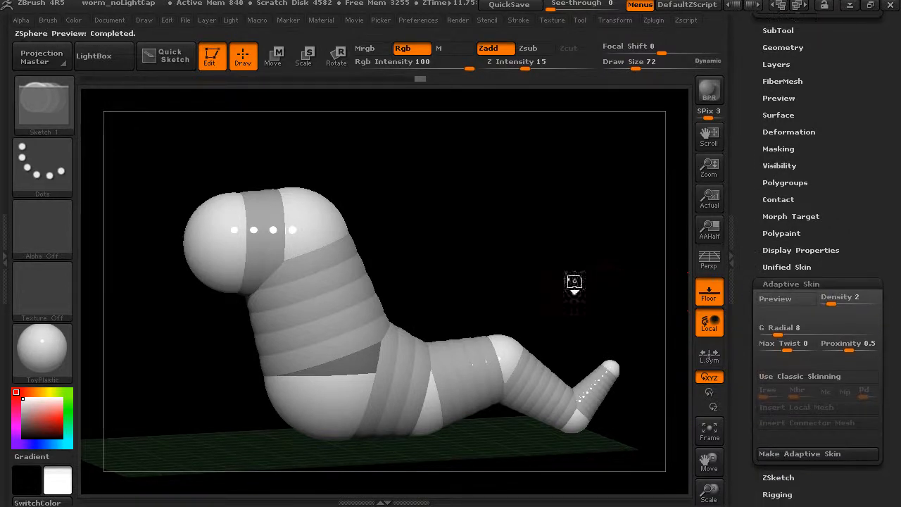
{"action": "key", "text": "a"}
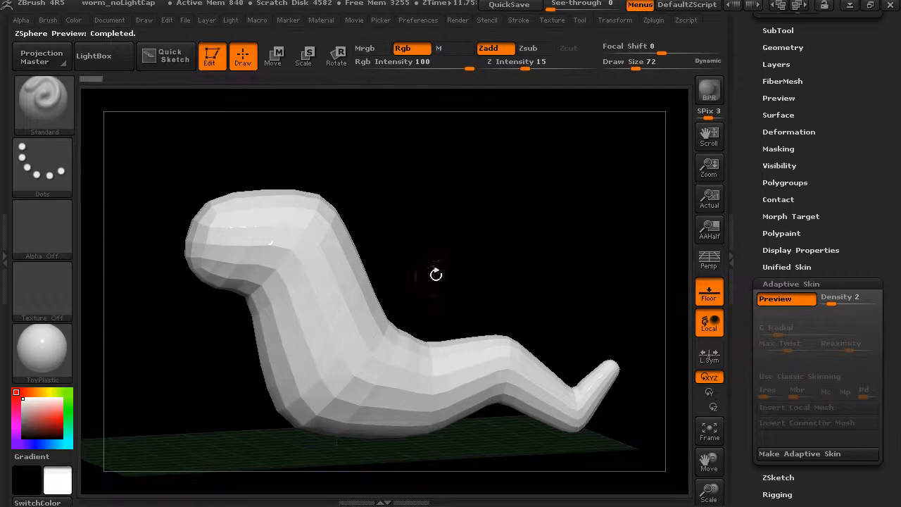
{"action": "left_click", "coordinate": [785, 300]}
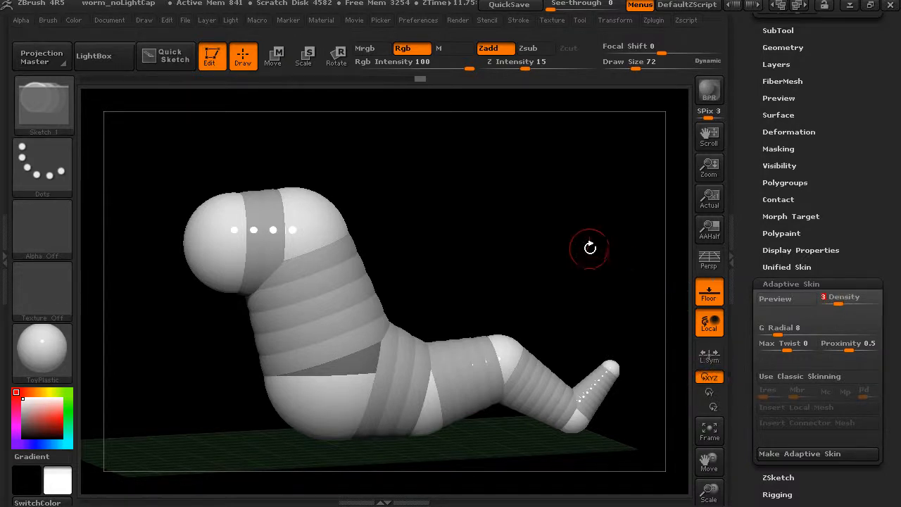
Preview the adaptive skin at densities 3 and 1, and set the density to 2
{"action": "key", "text": "a"}
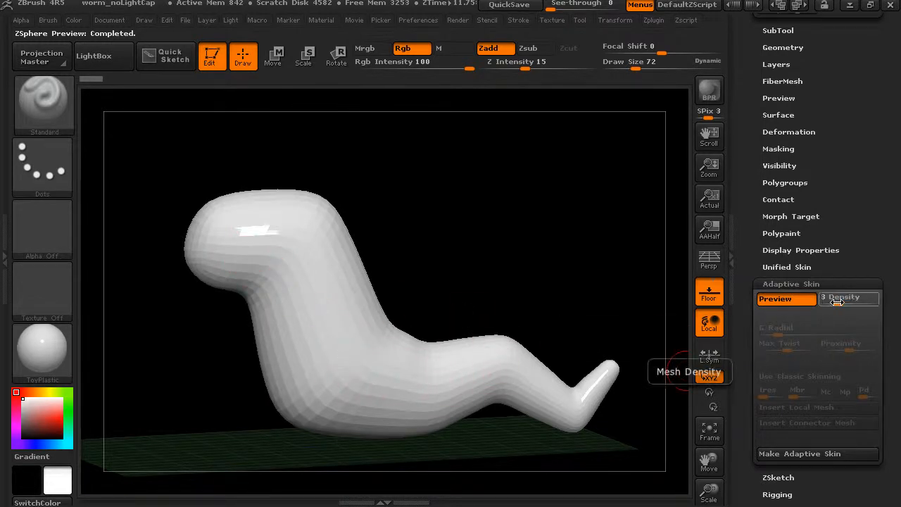
{"action": "key", "text": "a"}
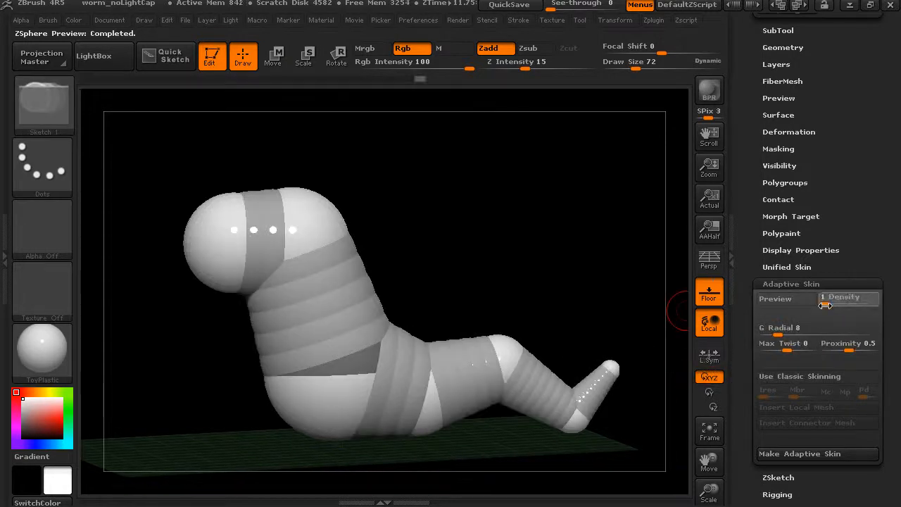
{"action": "key", "text": "a"}
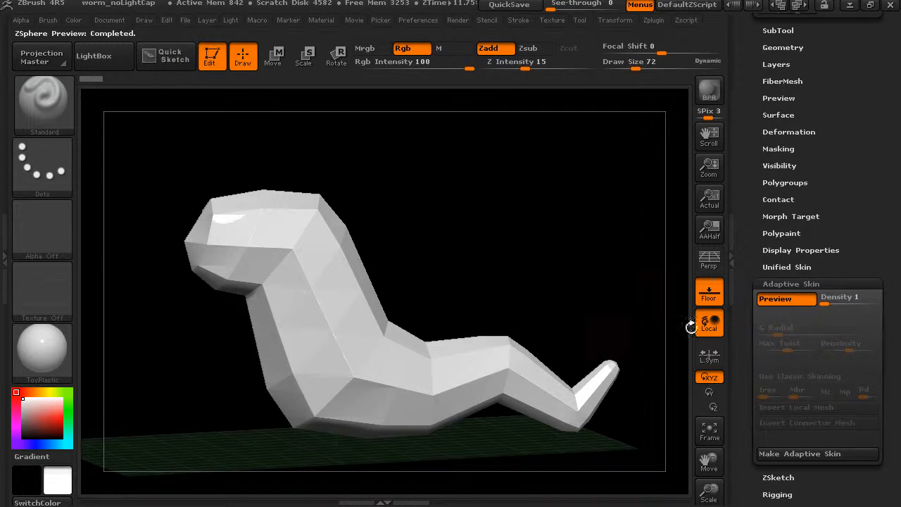
{"action": "key", "text": "a"}
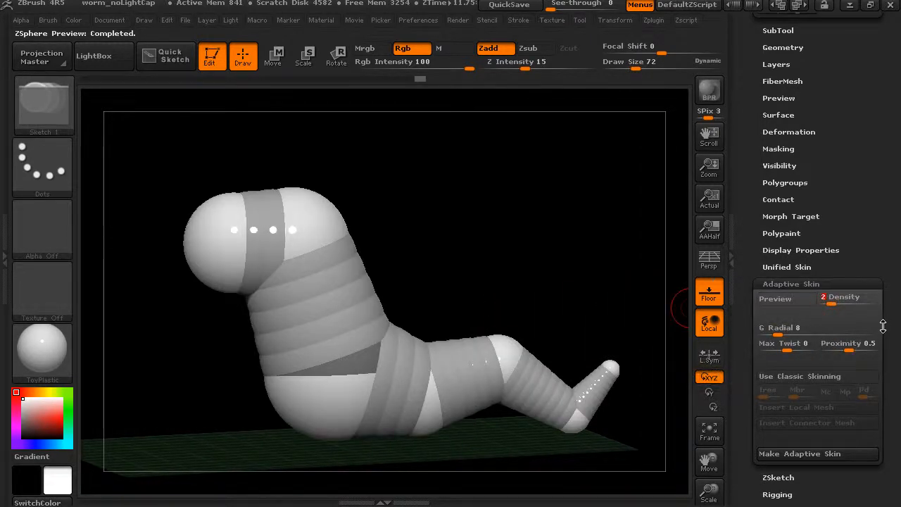
Try a G Radial of 10 for the adaptive skin and return it to 8, checking the preview
{"action": "left_click_drag", "start_coordinate": [801, 334], "coordinate": [782, 332]}
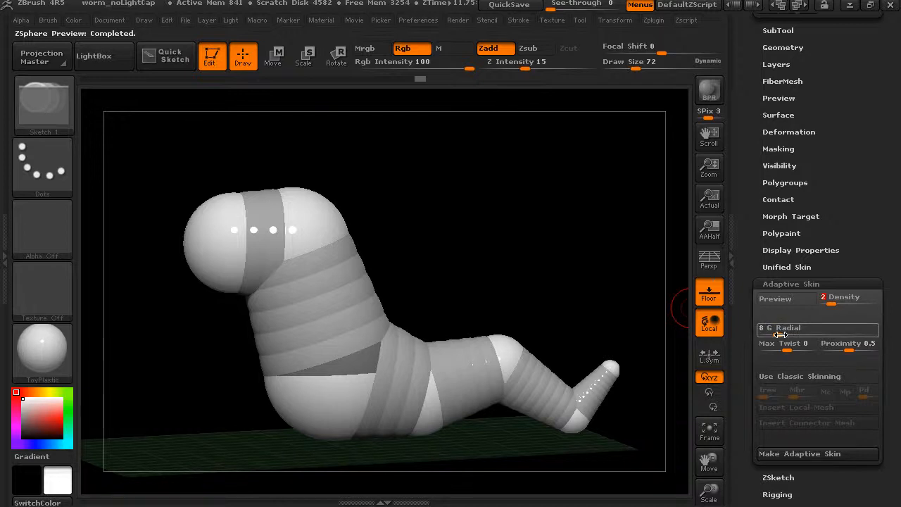
{"action": "left_click", "coordinate": [780, 333]}
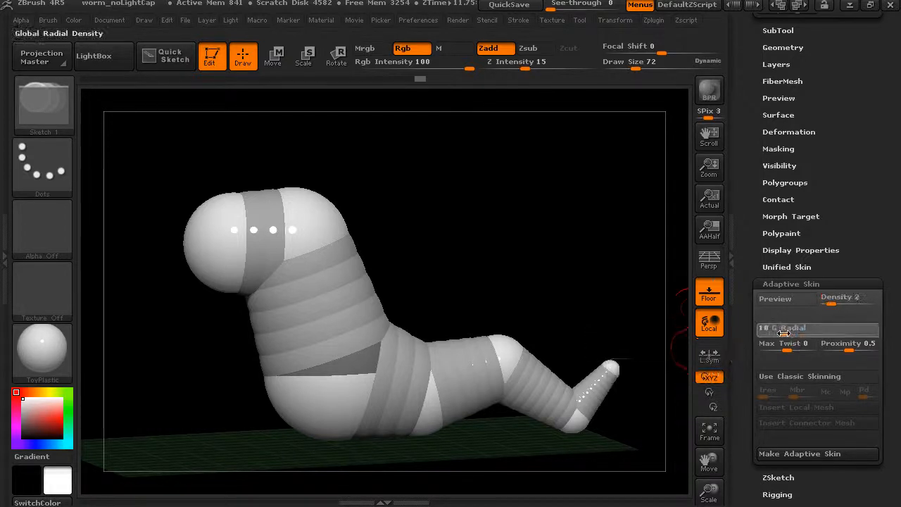
{"action": "key", "text": "a"}
{"action": "key", "text": "a"}
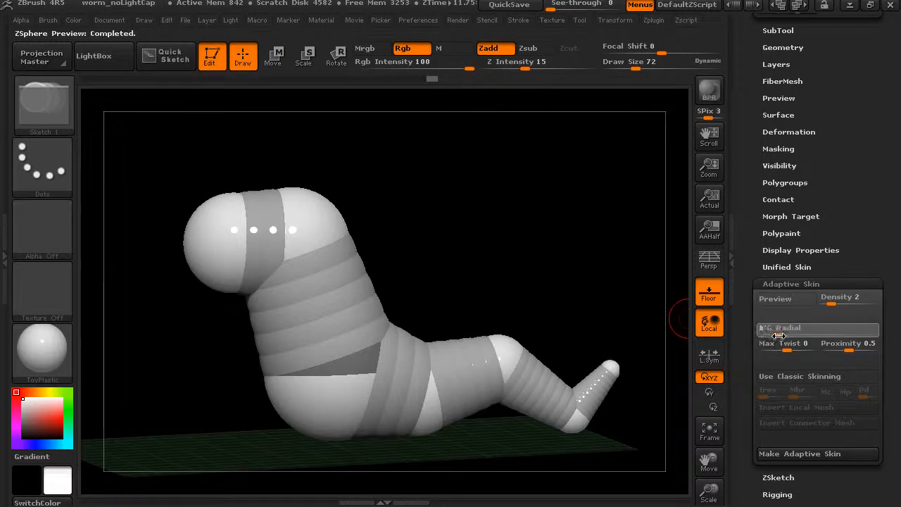
{"action": "key", "text": "a"}
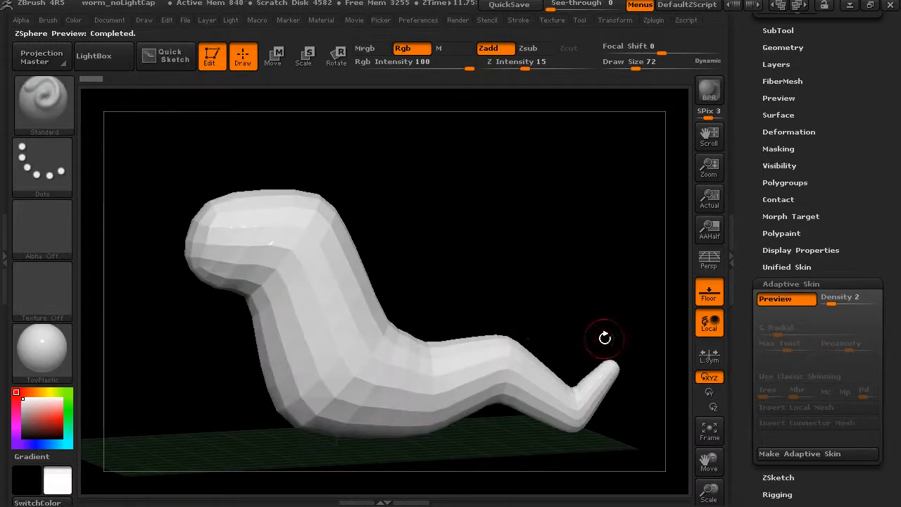
{"action": "key", "text": "a"}
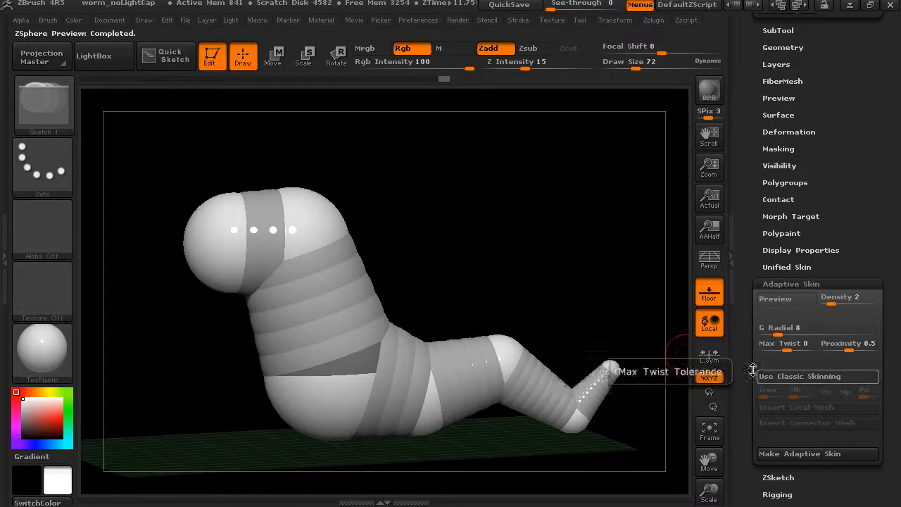
Try classic skinning in the adaptive skin preview and turn it off again
{"action": "left_click", "coordinate": [801, 377]}
{"action": "key", "text": "a"}
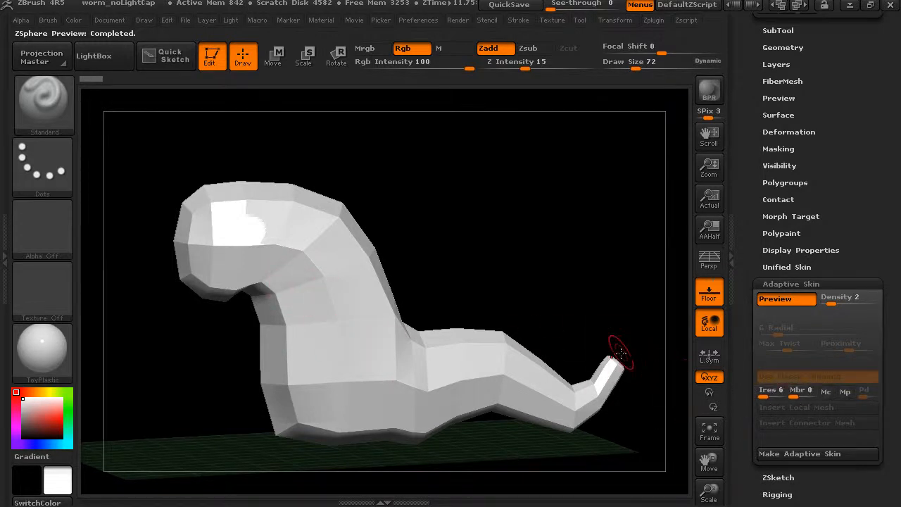
{"action": "key", "text": "a"}
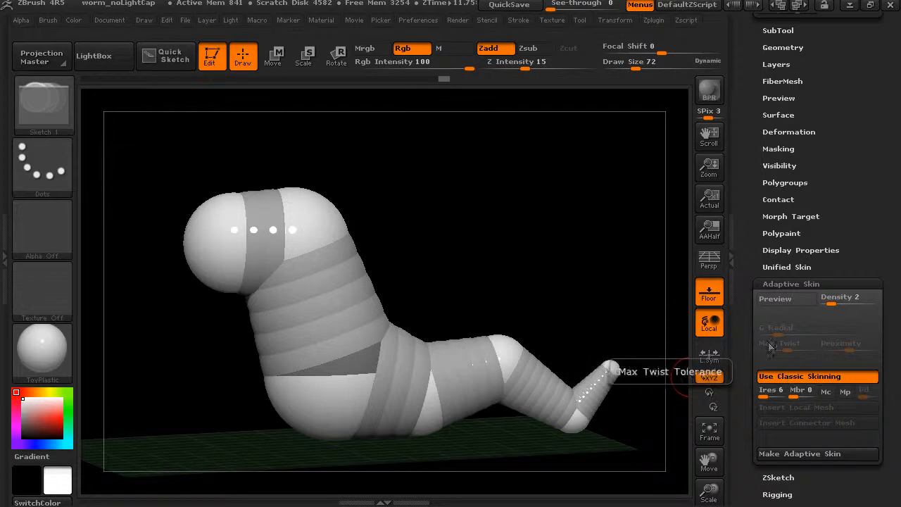
{"action": "left_click", "coordinate": [788, 378]}
Compare the density 2 adaptive skin preview with the ZSphere rig from a slightly turned view
{"action": "key", "text": "a"}
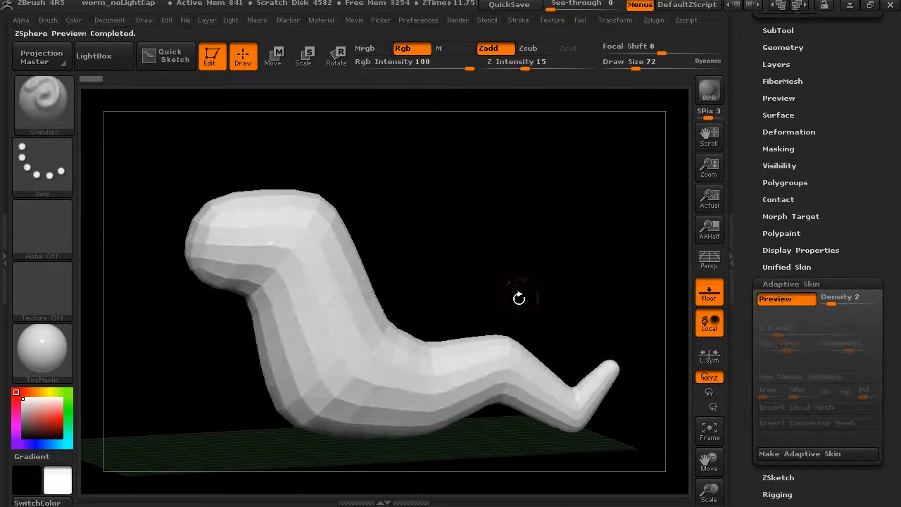
{"action": "left_click_drag", "start_coordinate": [421, 297], "coordinate": [528, 285]}
{"action": "key", "text": "a"}
{"action": "key", "text": "a"}
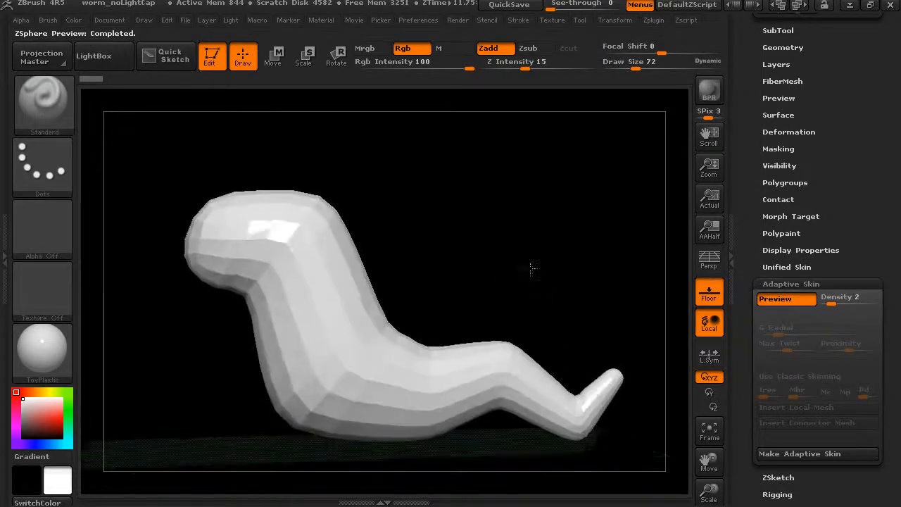
{"action": "key", "text": "a"}
Move the ZSpheres along the worm's belly and tail in side view so the underside lies flatter on the floor
{"action": "left_click_drag", "start_coordinate": [437, 193], "coordinate": [356, 155]}
{"action": "left_click", "coordinate": [281, 68]}
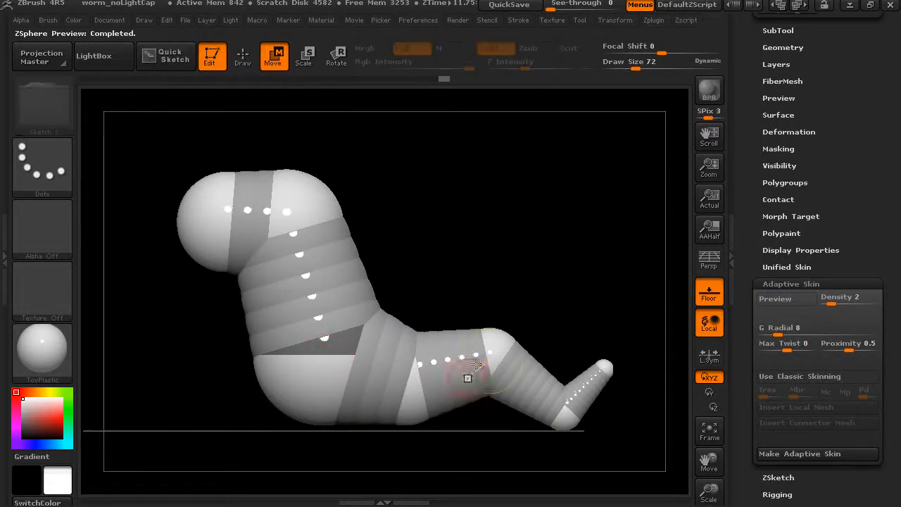
{"action": "left_click_drag", "start_coordinate": [415, 412], "coordinate": [415, 416]}
{"action": "left_click_drag", "start_coordinate": [310, 402], "coordinate": [306, 408]}
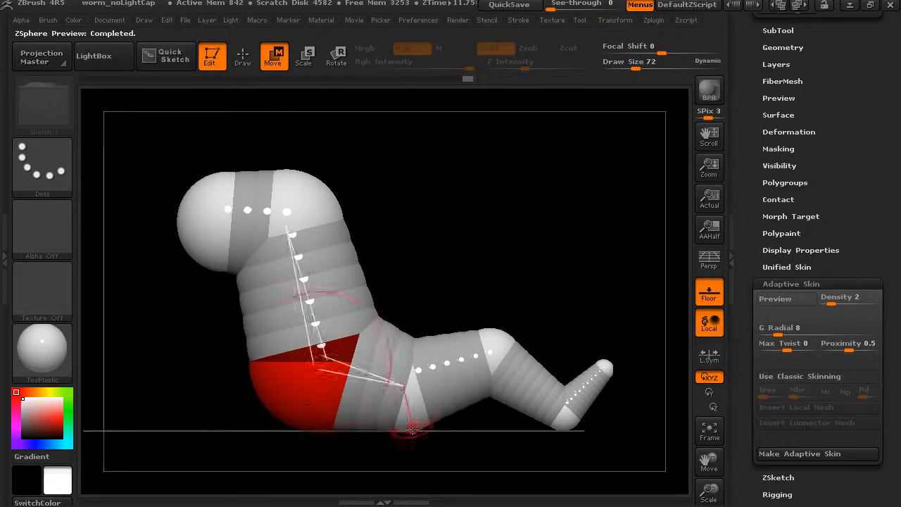
{"action": "left_click_drag", "start_coordinate": [415, 427], "coordinate": [419, 426]}
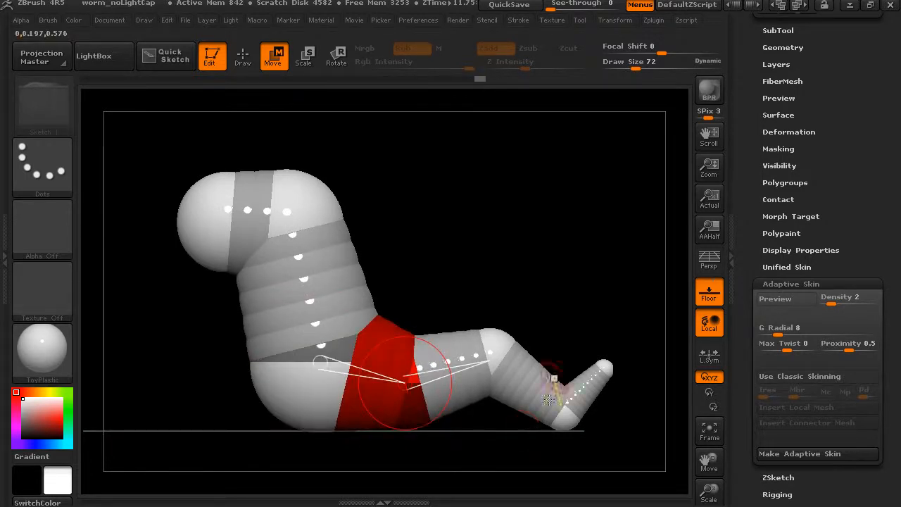
{"action": "left_click", "coordinate": [496, 349]}
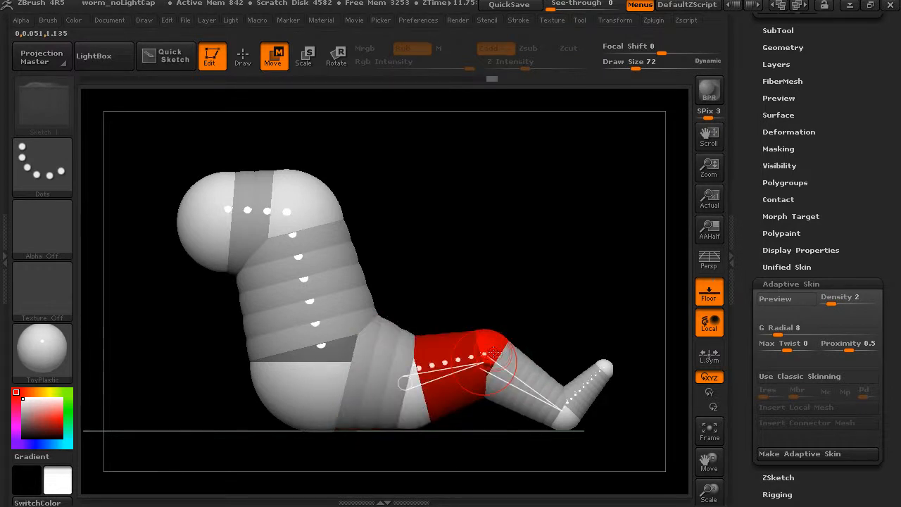
{"action": "key", "text": "a"}
{"action": "key", "text": "a"}
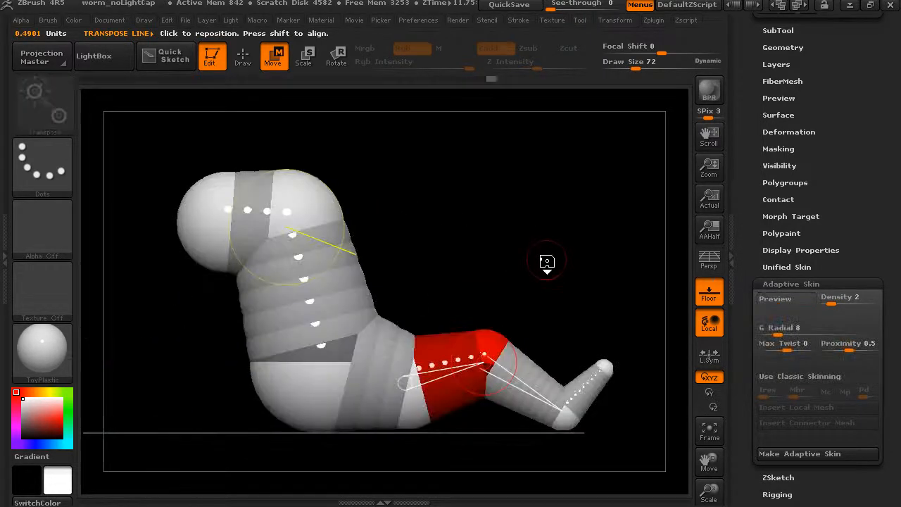
Make the adaptive skin from the ZSphere rig and switch to the generated Skin_ZSphere_1 mesh
{"action": "left_click", "coordinate": [787, 454]}
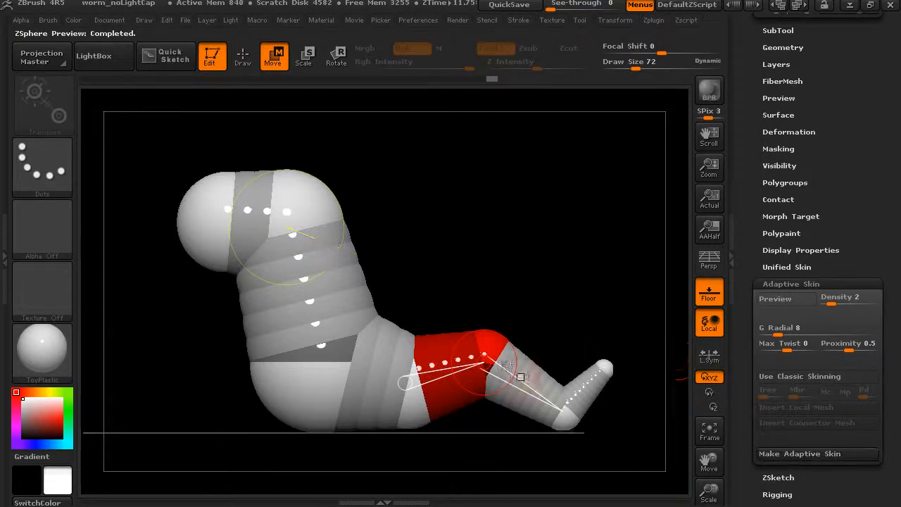
{"action": "left_click_drag", "start_coordinate": [747, 187], "coordinate": [751, 306]}
{"action": "left_click", "coordinate": [785, 185]}
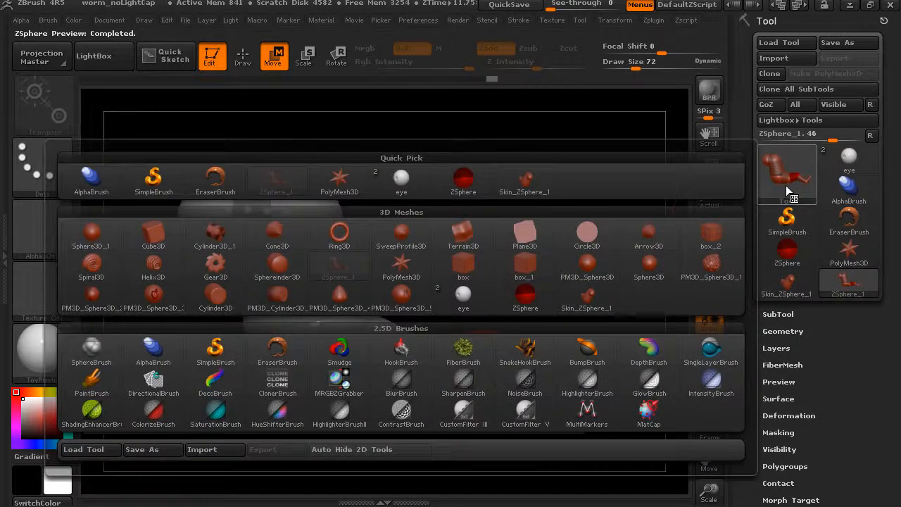
{"action": "left_click", "coordinate": [592, 305]}
{"action": "mouse_move", "coordinate": [613, 305]}
{"action": "left_mouse_down"}
{"action": "mouse_move", "coordinate": [598, 275]}
{"action": "mouse_move", "coordinate": [624, 278]}
{"action": "left_mouse_up"}
{"action": "left_click_drag", "start_coordinate": [545, 277], "coordinate": [509, 275]}
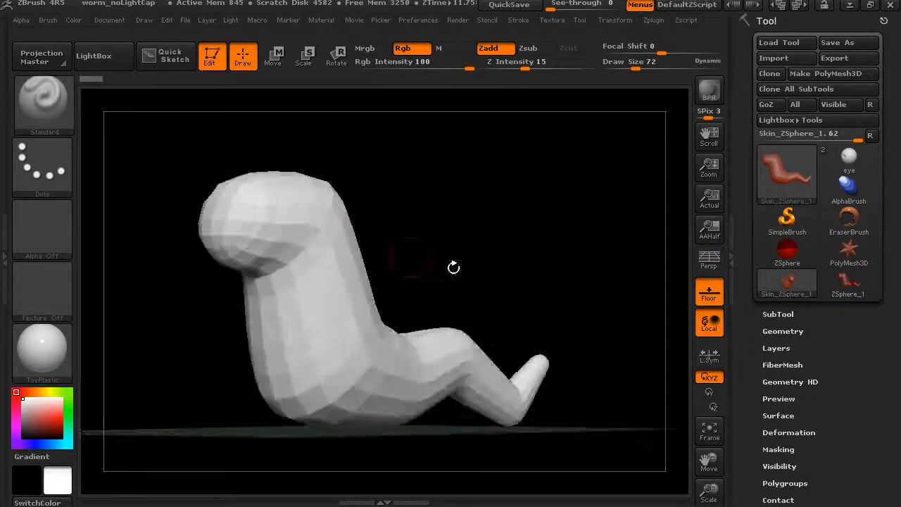
Keep the mesh at subdivision level 2 and delete its lower subdivision level
{"action": "left_click", "coordinate": [58, 123]}
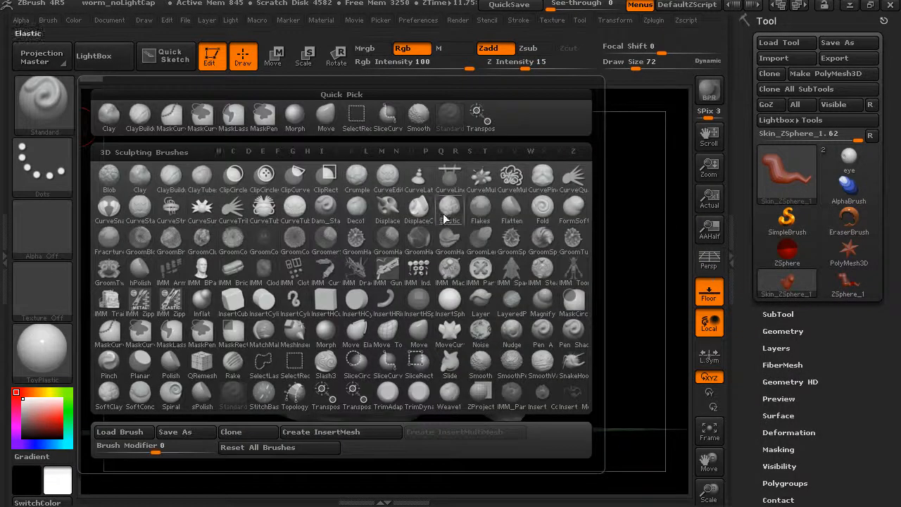
{"action": "left_click", "coordinate": [779, 329]}
{"action": "scroll", "coordinate": [777, 285], "scroll_direction": "up", "scroll_amount": 3}
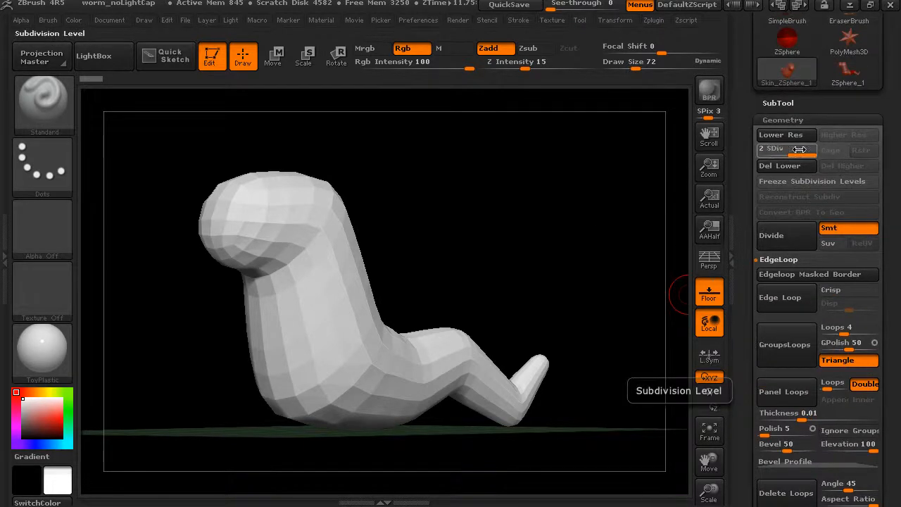
{"action": "mouse_move", "coordinate": [798, 149]}
{"action": "left_mouse_down"}
{"action": "mouse_move", "coordinate": [765, 151]}
{"action": "mouse_move", "coordinate": [798, 155]}
{"action": "left_mouse_up"}
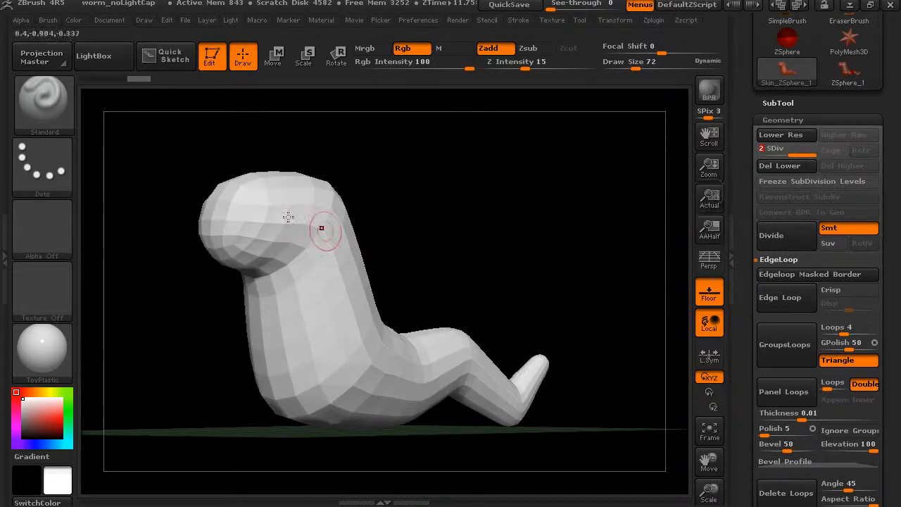
{"action": "left_click", "coordinate": [774, 166]}
{"action": "mouse_move", "coordinate": [598, 211]}
{"action": "left_mouse_down"}
{"action": "mouse_move", "coordinate": [499, 215]}
{"action": "mouse_move", "coordinate": [532, 219]}
{"action": "mouse_move", "coordinate": [477, 221]}
{"action": "mouse_move", "coordinate": [477, 232]}
{"action": "left_mouse_up"}
Choose the Move brush with a draw size of 126 and turn the worm to face forward
{"action": "left_click", "coordinate": [49, 117]}
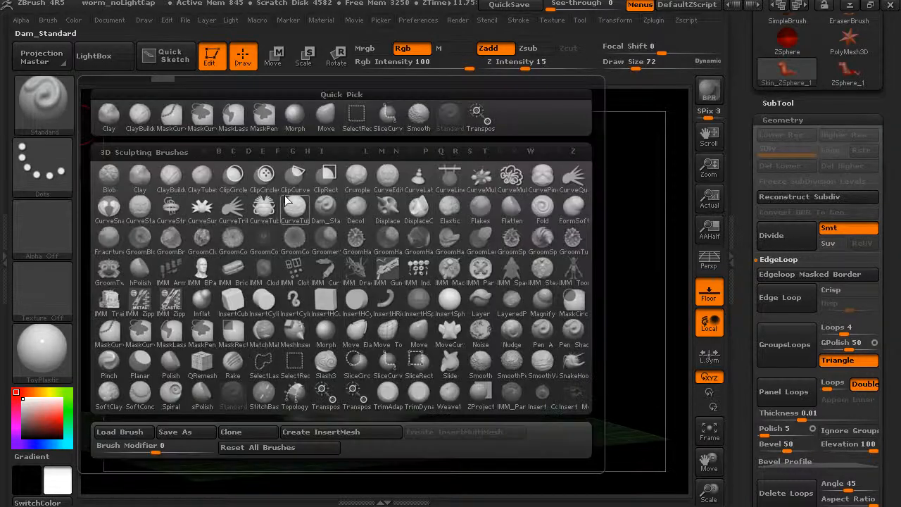
{"action": "key", "text": "m"}
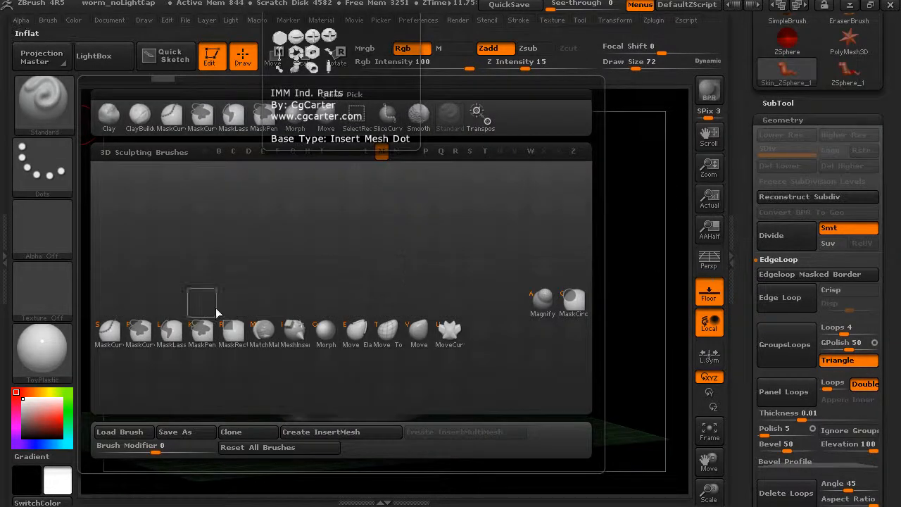
{"action": "key", "text": "v"}
{"action": "mouse_move", "coordinate": [428, 238]}
{"action": "left_mouse_down"}
{"action": "mouse_move", "coordinate": [458, 228]}
{"action": "mouse_move", "coordinate": [477, 193]}
{"action": "left_mouse_up"}
{"action": "left_click_drag", "start_coordinate": [634, 63], "coordinate": [645, 63]}
{"action": "left_click_drag", "start_coordinate": [529, 185], "coordinate": [493, 191]}
{"action": "left_click_drag", "start_coordinate": [382, 159], "coordinate": [416, 203]}
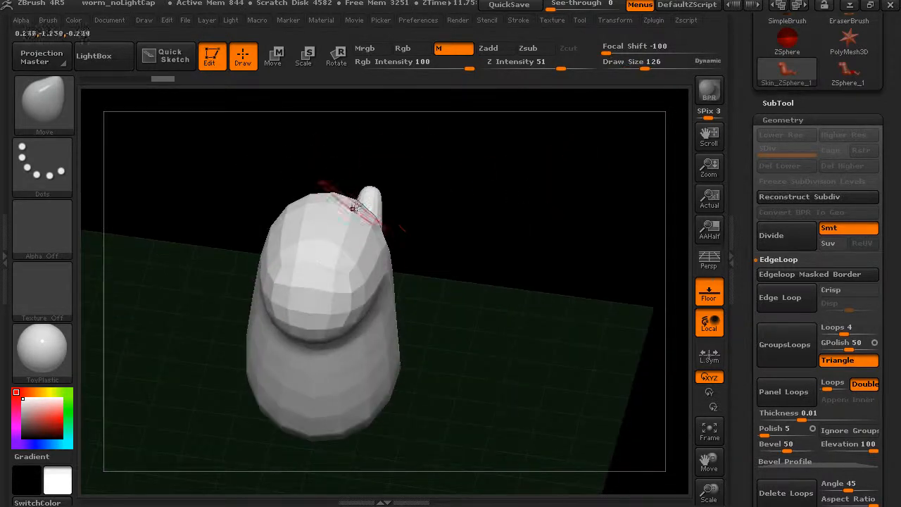
Activate symmetry so sculpting affects both sides of the worm mesh
{"action": "left_click", "coordinate": [616, 21]}
{"action": "left_click", "coordinate": [655, 367]}
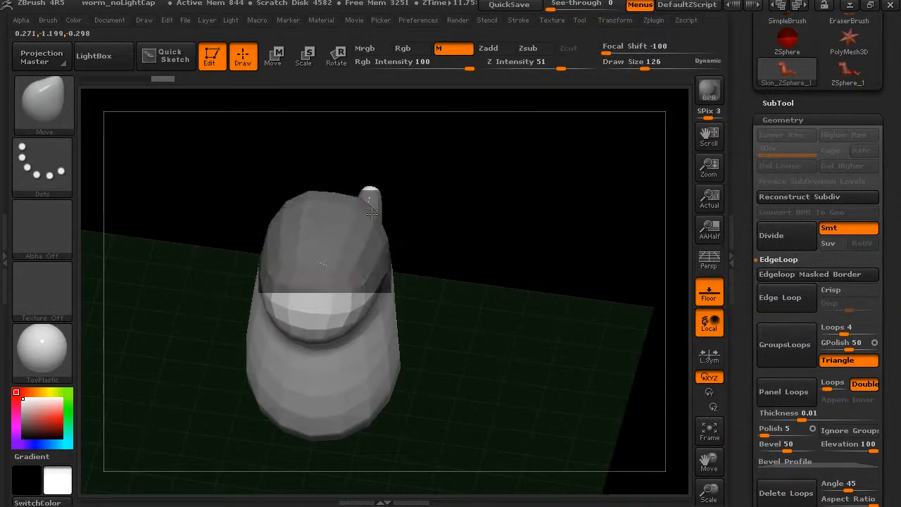
{"action": "left_click_drag", "start_coordinate": [473, 209], "coordinate": [400, 229]}
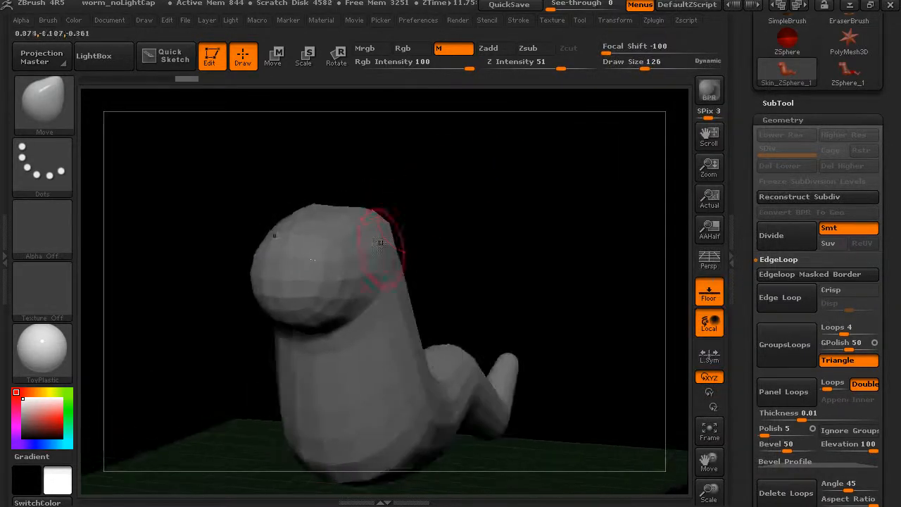
{"action": "key", "text": "shift+f"}
{"action": "key", "text": "shift+f"}
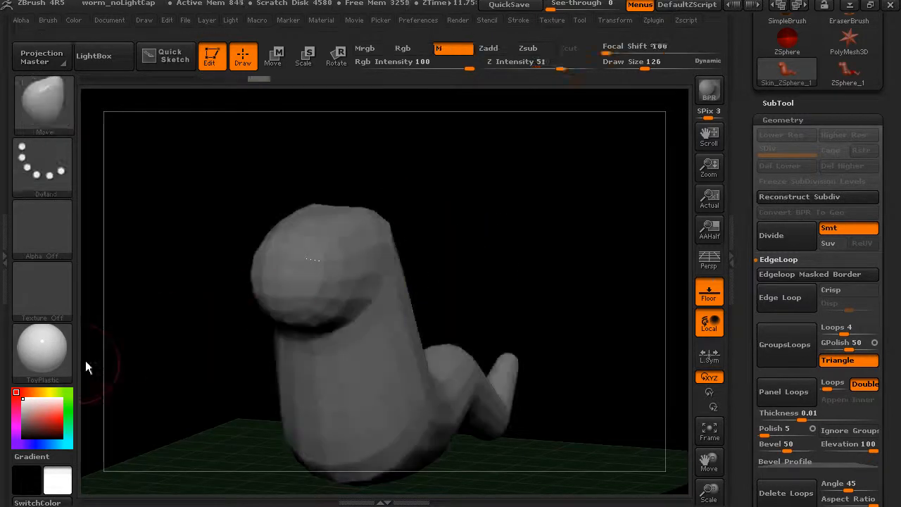
Reshape the top of the head with the Move brush, using draw size 197 and focal shift 0
{"action": "left_click_drag", "start_coordinate": [444, 208], "coordinate": [380, 207]}
{"action": "left_click_drag", "start_coordinate": [329, 230], "coordinate": [324, 220]}
{"action": "left_click_drag", "start_coordinate": [644, 65], "coordinate": [653, 64]}
{"action": "left_click_drag", "start_coordinate": [562, 156], "coordinate": [532, 195]}
{"action": "left_click_drag", "start_coordinate": [610, 52], "coordinate": [661, 54]}
{"action": "mouse_move", "coordinate": [366, 204]}
{"action": "left_mouse_down"}
{"action": "mouse_move", "coordinate": [377, 191]}
{"action": "mouse_move", "coordinate": [410, 189]}
{"action": "mouse_move", "coordinate": [435, 202]}
{"action": "left_mouse_up"}
{"action": "mouse_move", "coordinate": [340, 217]}
{"action": "left_mouse_down"}
{"action": "mouse_move", "coordinate": [336, 210]}
{"action": "mouse_move", "coordinate": [310, 226]}
{"action": "left_mouse_up"}
{"action": "left_click_drag", "start_coordinate": [379, 203], "coordinate": [377, 195]}
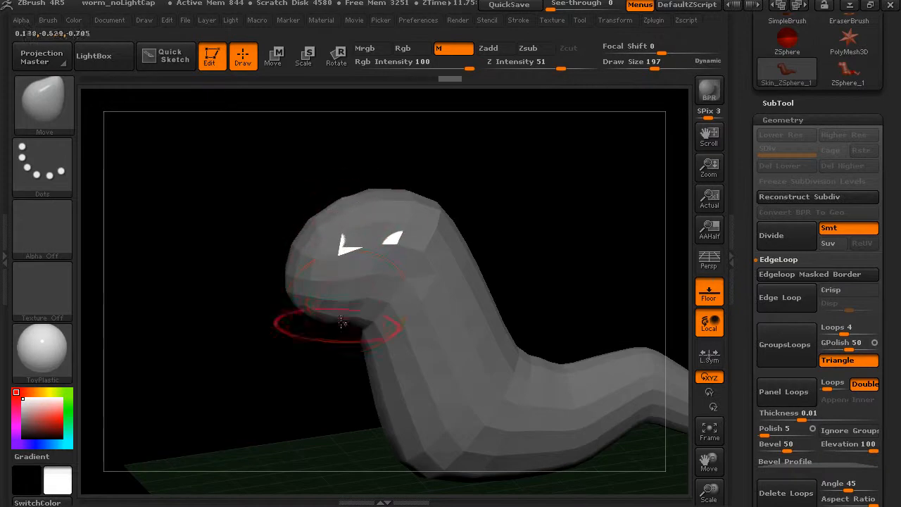
Pull the throat and the lower front of the torso forward with the Move brush
{"action": "left_click_drag", "start_coordinate": [361, 346], "coordinate": [351, 344]}
{"action": "left_click_drag", "start_coordinate": [364, 366], "coordinate": [343, 338]}
{"action": "mouse_move", "coordinate": [557, 280]}
{"action": "left_mouse_down", "text": "alt"}
{"action": "mouse_move", "coordinate": [523, 233]}
{"action": "mouse_move", "coordinate": [372, 397]}
{"action": "left_mouse_up", "text": "alt"}
{"action": "mouse_move", "coordinate": [350, 366]}
{"action": "left_mouse_down"}
{"action": "mouse_move", "coordinate": [335, 364]}
{"action": "mouse_move", "coordinate": [317, 394]}
{"action": "left_mouse_up"}
{"action": "left_click_drag", "start_coordinate": [458, 281], "coordinate": [388, 292]}
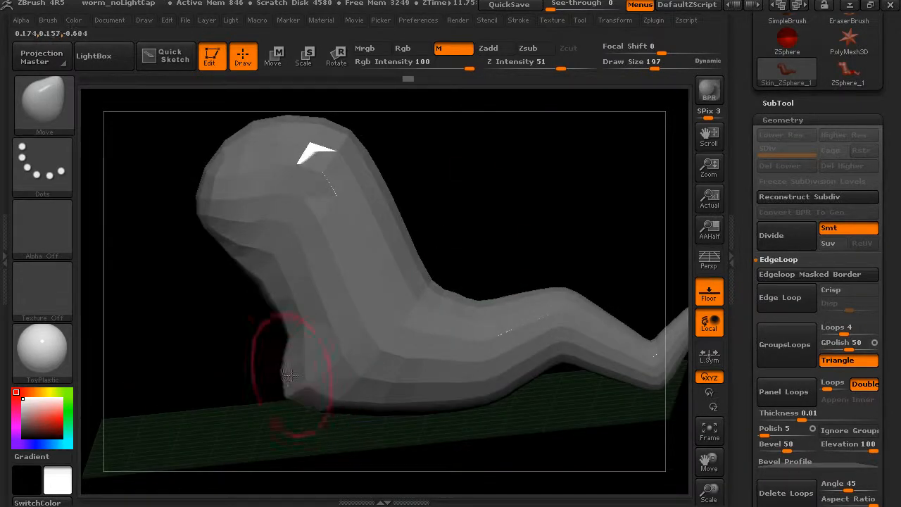
{"action": "left_click_drag", "start_coordinate": [461, 236], "coordinate": [494, 224]}
{"action": "left_click_drag", "start_coordinate": [287, 392], "coordinate": [272, 396]}
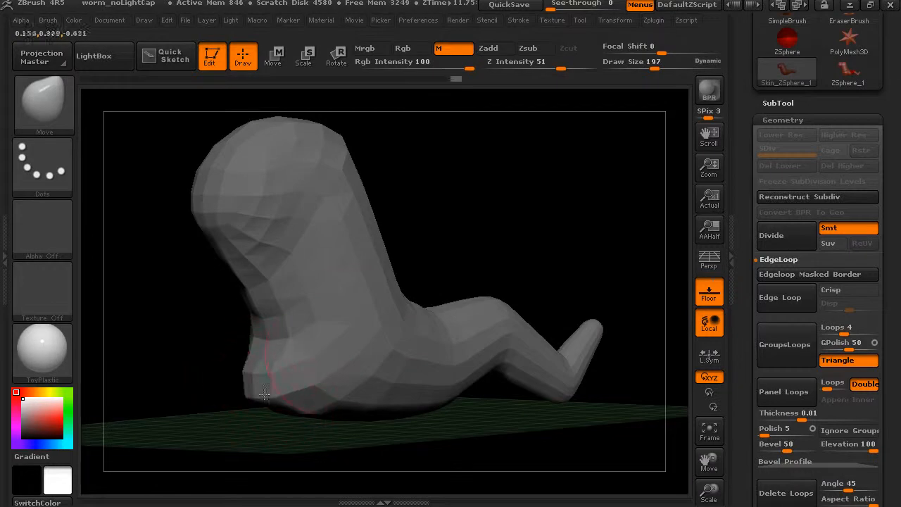
{"action": "left_click_drag", "start_coordinate": [466, 234], "coordinate": [332, 375]}
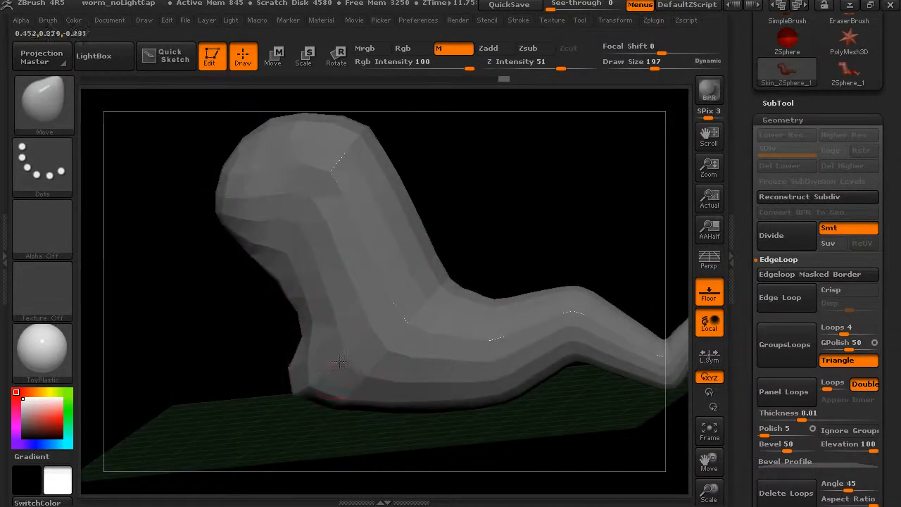
Push the throat up and back beneath the chin to separate the head from the neck
{"action": "left_click_drag", "start_coordinate": [314, 309], "coordinate": [321, 307]}
{"action": "mouse_move", "coordinate": [277, 275]}
{"action": "left_mouse_down"}
{"action": "mouse_move", "coordinate": [291, 265]}
{"action": "mouse_move", "coordinate": [281, 232]}
{"action": "left_mouse_up"}
{"action": "left_click_drag", "start_coordinate": [462, 168], "coordinate": [482, 199]}
{"action": "left_click_drag", "start_coordinate": [271, 227], "coordinate": [272, 207]}
{"action": "mouse_move", "coordinate": [450, 162]}
{"action": "left_mouse_down"}
{"action": "mouse_move", "coordinate": [501, 163]}
{"action": "mouse_move", "coordinate": [473, 226]}
{"action": "left_mouse_up"}
{"action": "left_click_drag", "start_coordinate": [358, 235], "coordinate": [373, 232]}
{"action": "mouse_move", "coordinate": [427, 232]}
{"action": "left_mouse_down"}
{"action": "mouse_move", "coordinate": [451, 235]}
{"action": "mouse_move", "coordinate": [449, 249]}
{"action": "left_mouse_up"}
Pull the front base of the torso outward so it protrudes forward along the floor
{"action": "left_click_drag", "start_coordinate": [370, 313], "coordinate": [363, 318]}
{"action": "left_click_drag", "start_coordinate": [363, 395], "coordinate": [356, 400]}
{"action": "left_click_drag", "start_coordinate": [428, 318], "coordinate": [378, 399]}
{"action": "left_click_drag", "start_coordinate": [397, 286], "coordinate": [322, 360]}
{"action": "left_click_drag", "start_coordinate": [218, 422], "coordinate": [199, 423]}
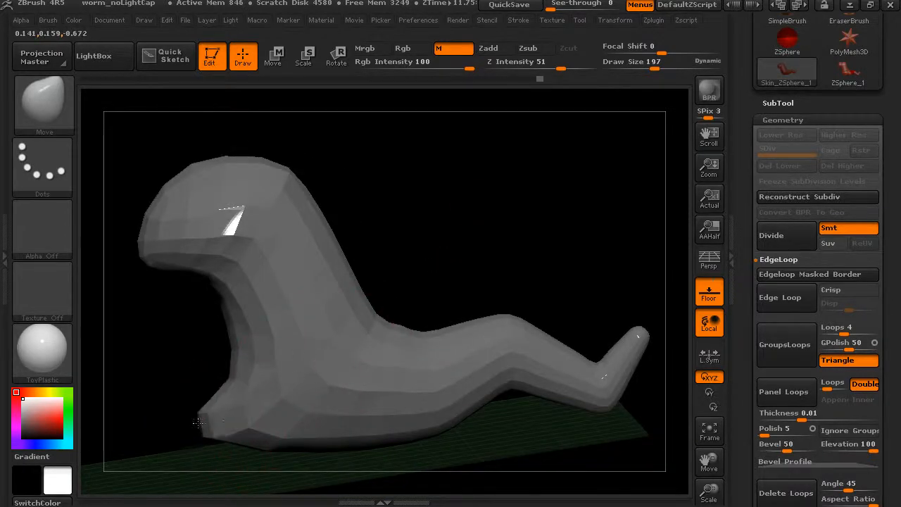
Examine the reshaped worm's proportions and silhouette from several angles
{"action": "left_click_drag", "start_coordinate": [450, 218], "coordinate": [497, 261]}
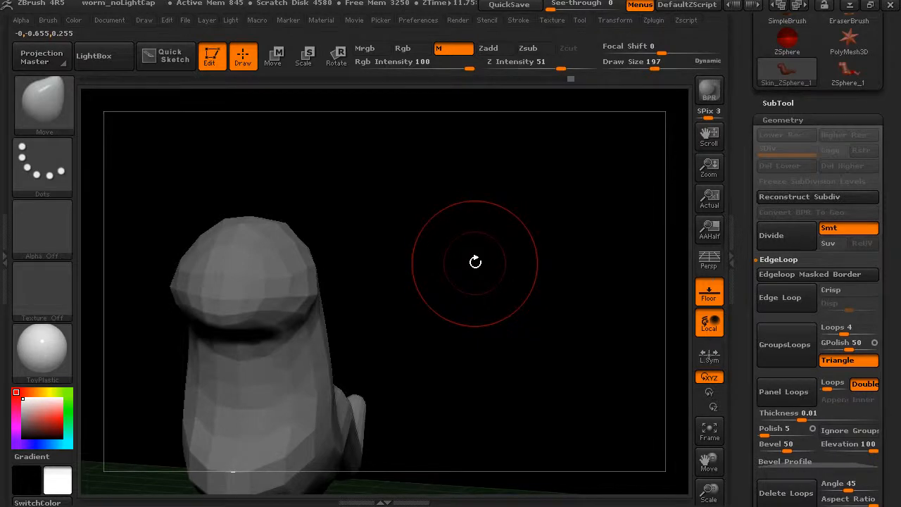
{"action": "left_click_drag", "start_coordinate": [489, 226], "coordinate": [508, 222]}
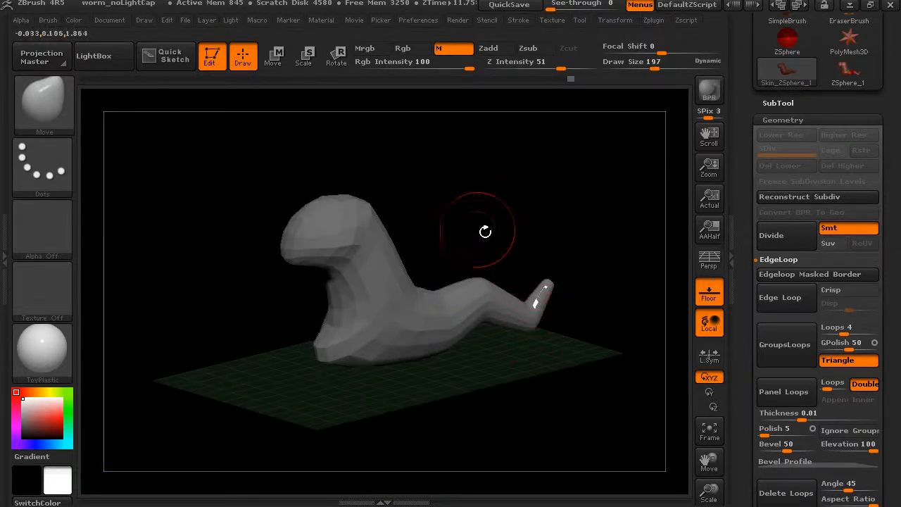
{"action": "left_click_drag", "start_coordinate": [526, 246], "coordinate": [494, 224]}
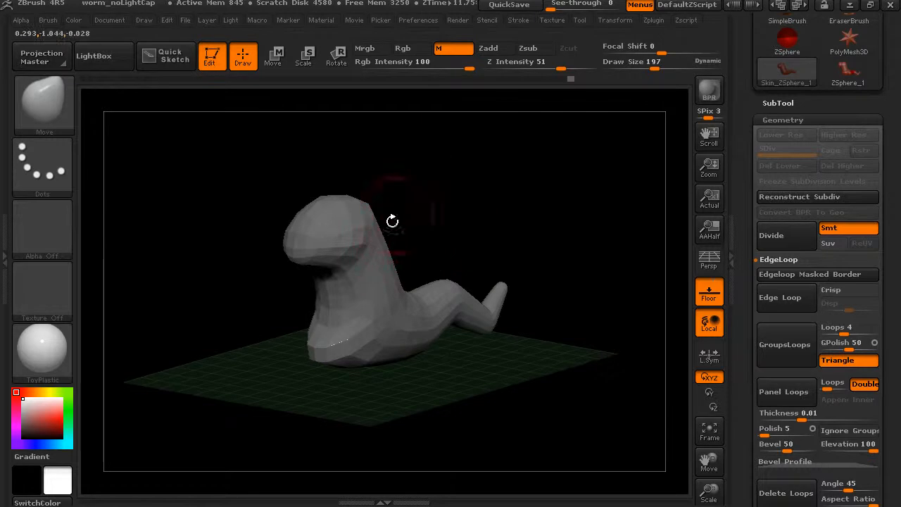
{"action": "left_click_drag", "start_coordinate": [528, 214], "coordinate": [582, 209], "text": "alt"}
{"action": "mouse_move", "coordinate": [526, 275]}
{"action": "left_mouse_down"}
{"action": "mouse_move", "coordinate": [515, 296]}
{"action": "mouse_move", "coordinate": [519, 288]}
{"action": "left_mouse_up"}
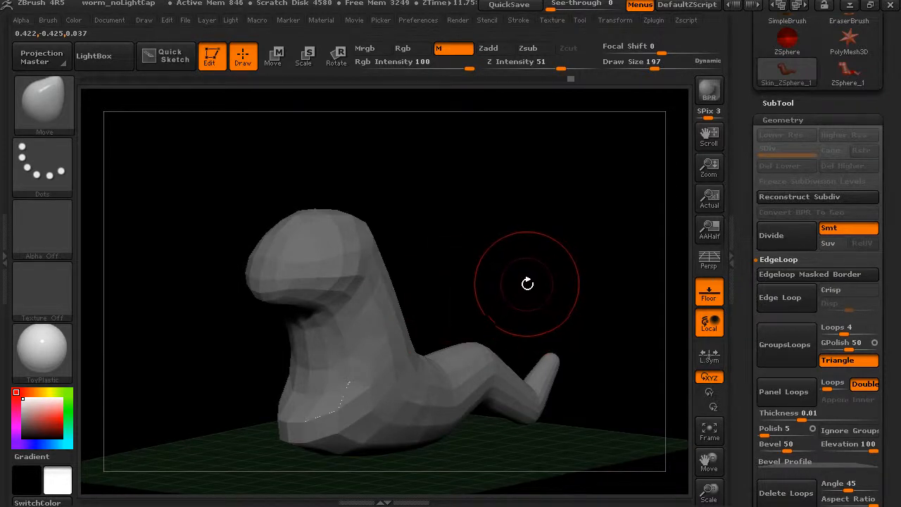
{"action": "mouse_move", "coordinate": [531, 271]}
{"action": "left_mouse_down"}
{"action": "mouse_move", "coordinate": [527, 282]}
{"action": "mouse_move", "coordinate": [523, 268]}
{"action": "mouse_move", "coordinate": [531, 273]}
{"action": "left_mouse_up"}
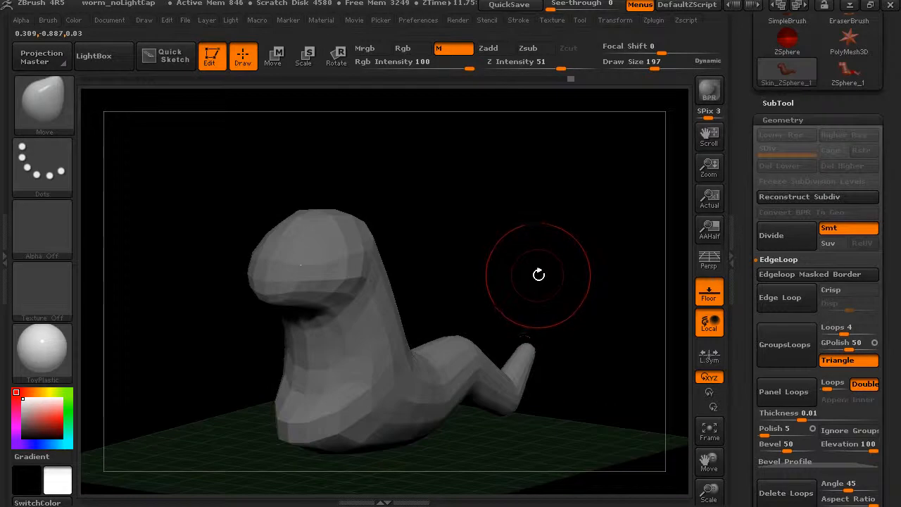